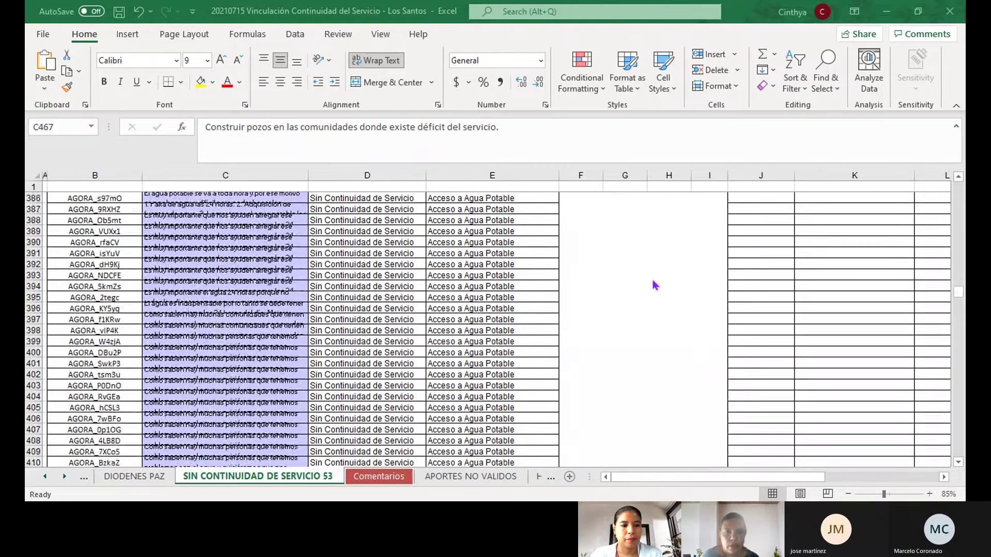
Step: Zoom the sheet out to 40% and review the colour-coded proposal groups back up to the table headings
scroll(655, 286, "up", 20)
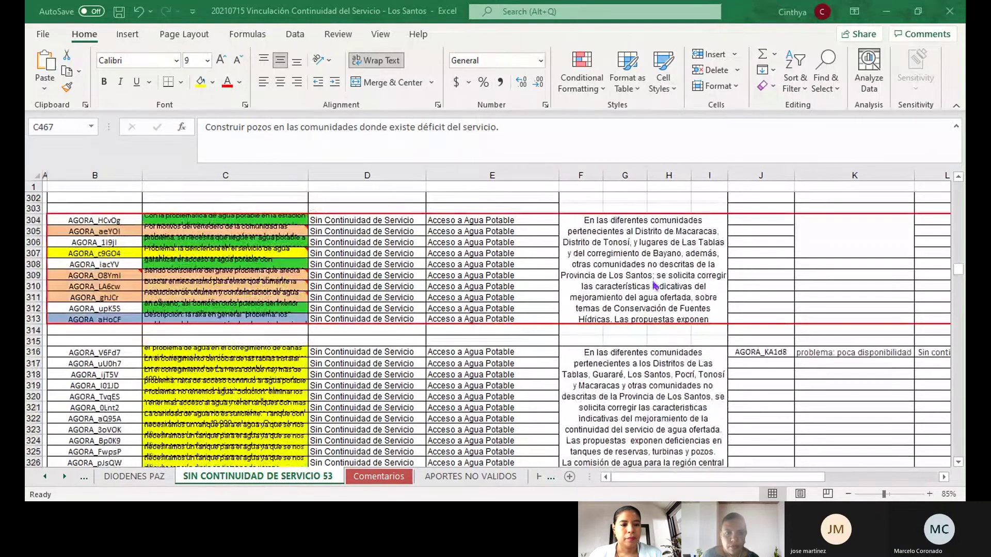
scroll(654, 285, "up", 8)
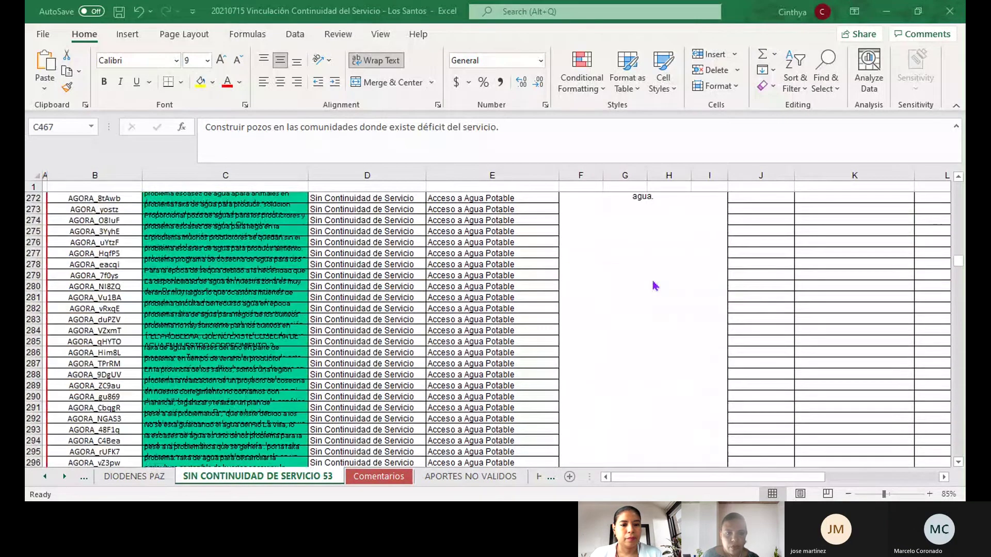
scroll(654, 286, "down", 12)
scroll(655, 285, "up", 12)
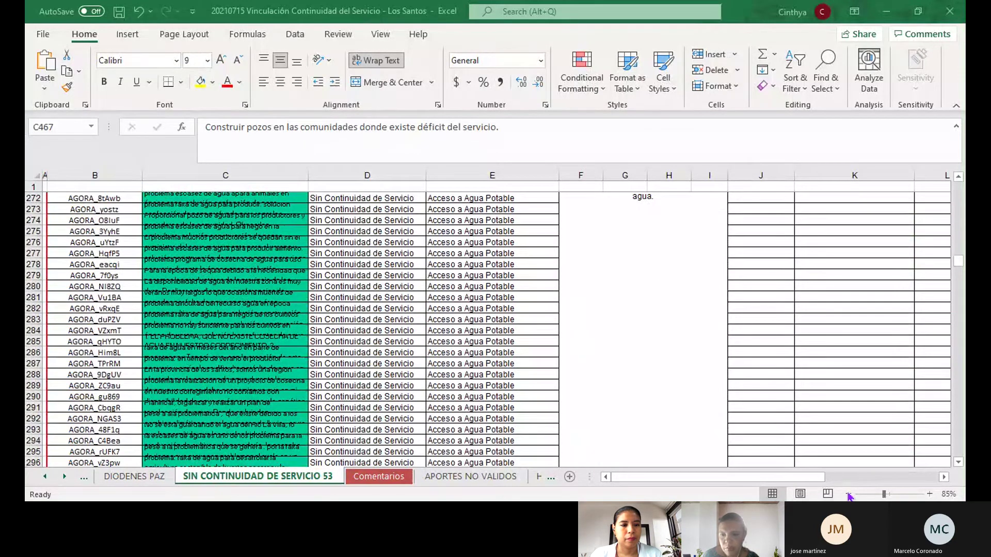
scroll(411, 379, "down", 3, "ctrl")
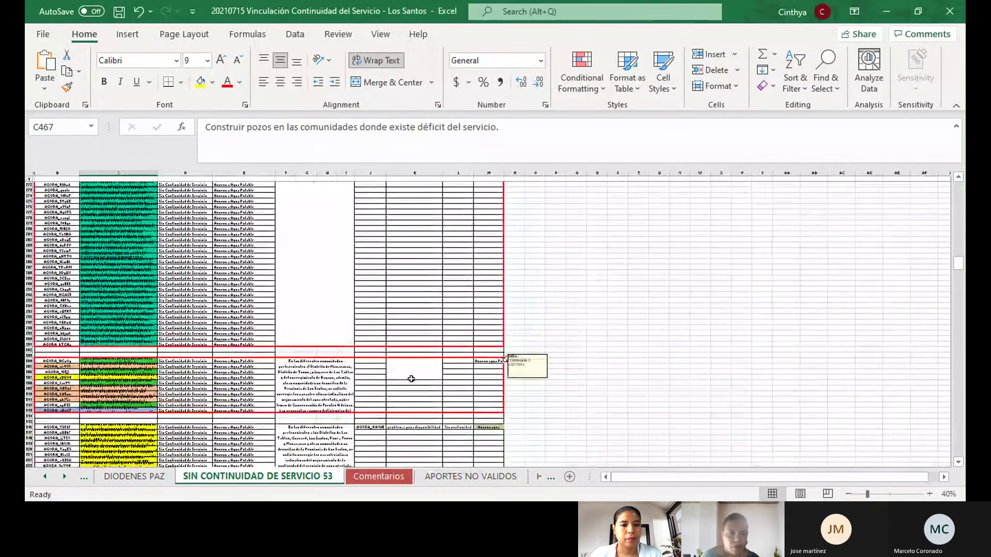
scroll(412, 379, "up", 20)
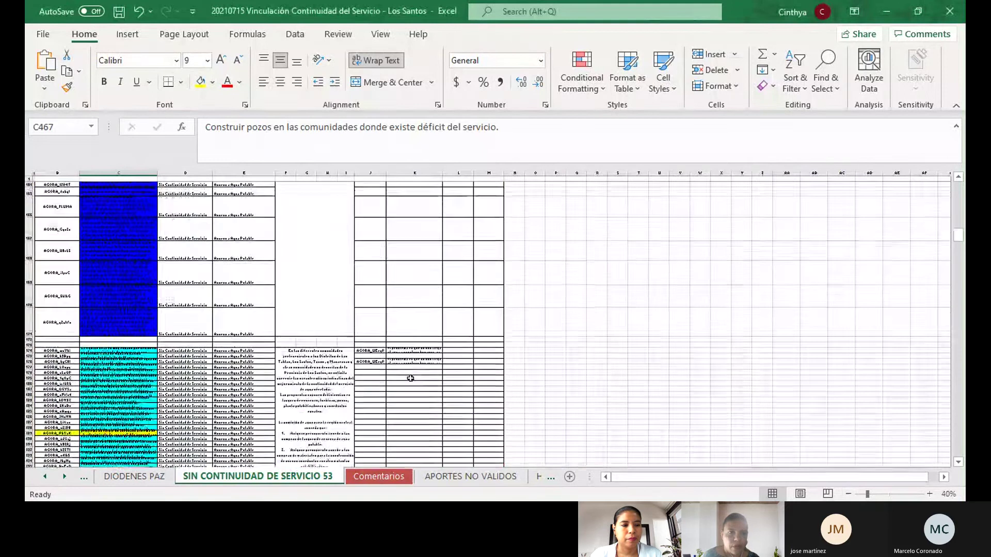
scroll(410, 378, "up", 20)
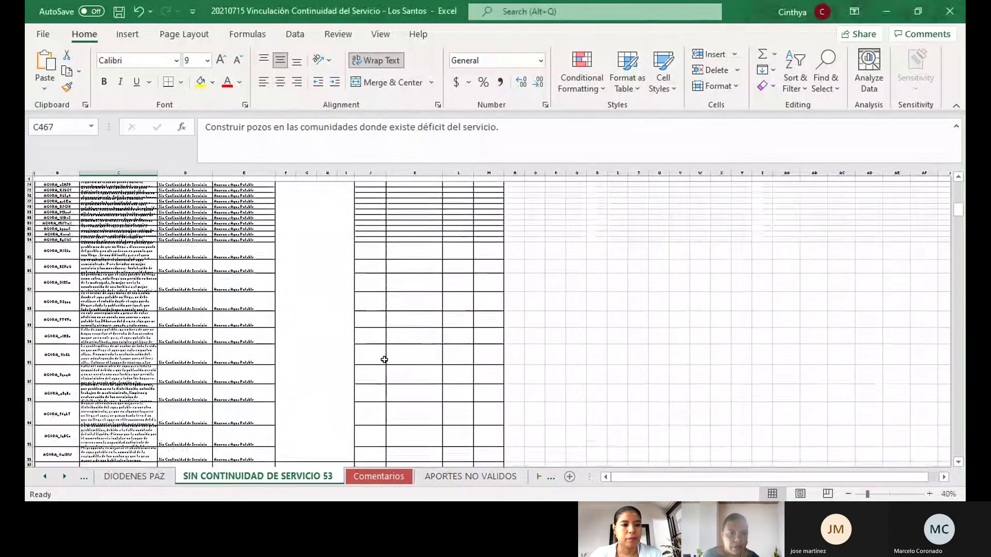
scroll(384, 359, "up", 15)
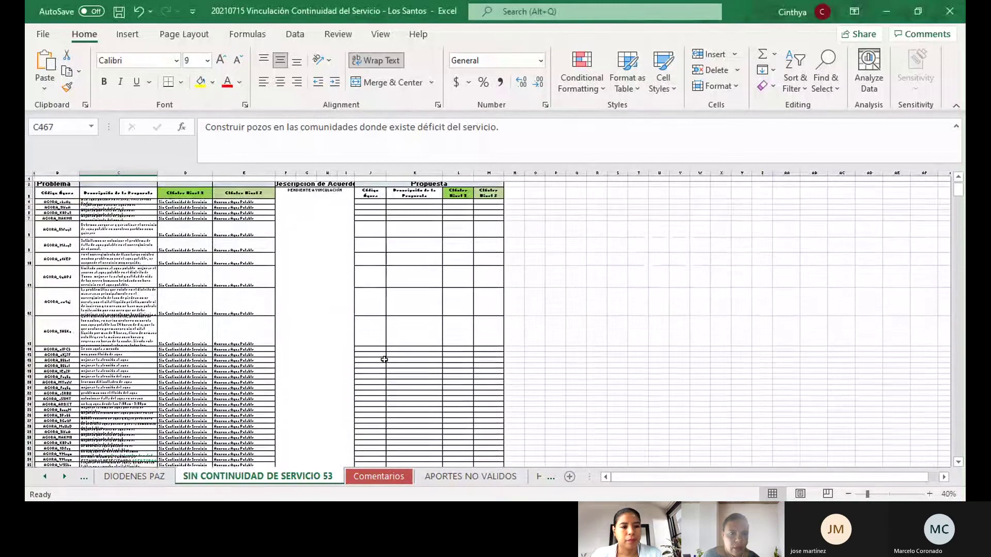
Step: Examine the first uncoloured proposals, reading the full descriptions in cells C4 and C11
left_click(107, 204)
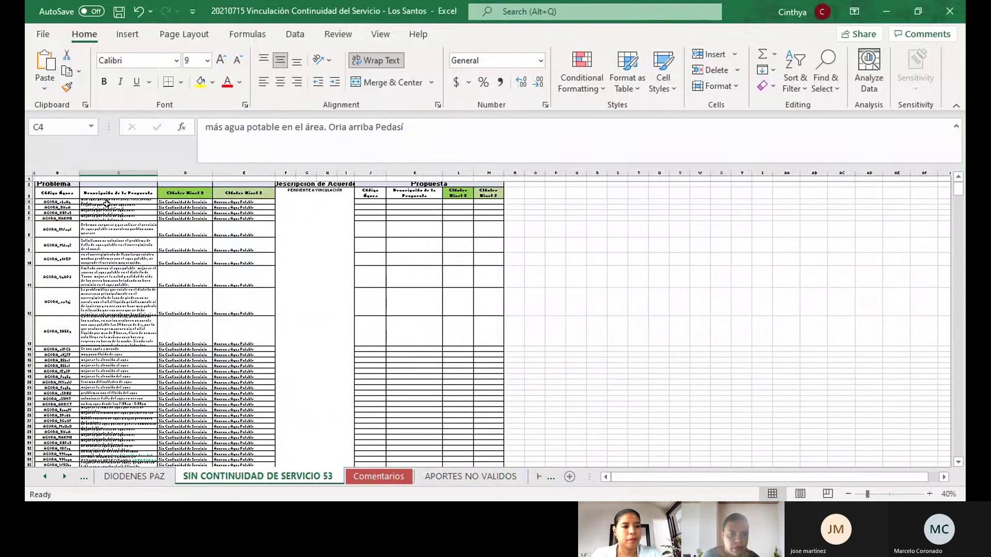
scroll(114, 230, "down", 4)
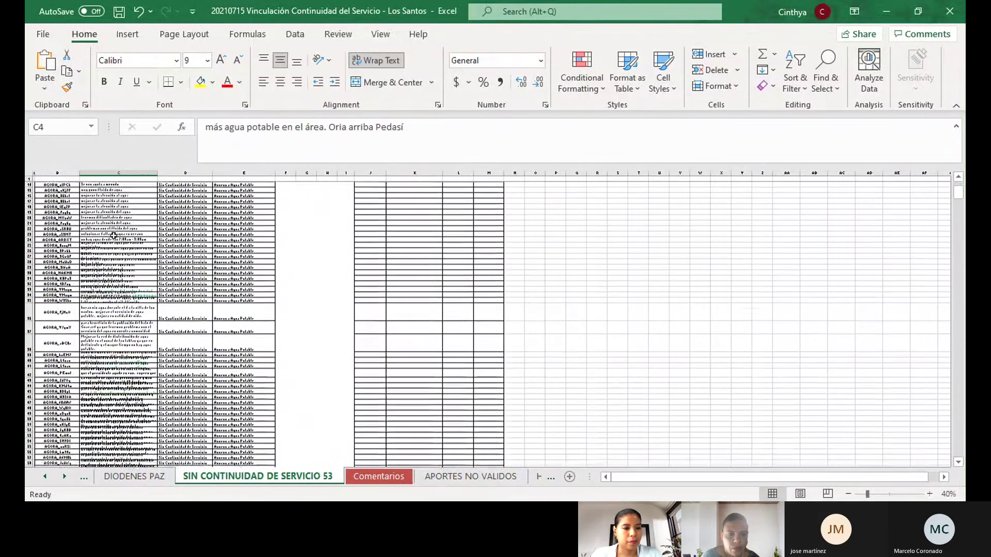
scroll(113, 236, "down", 2)
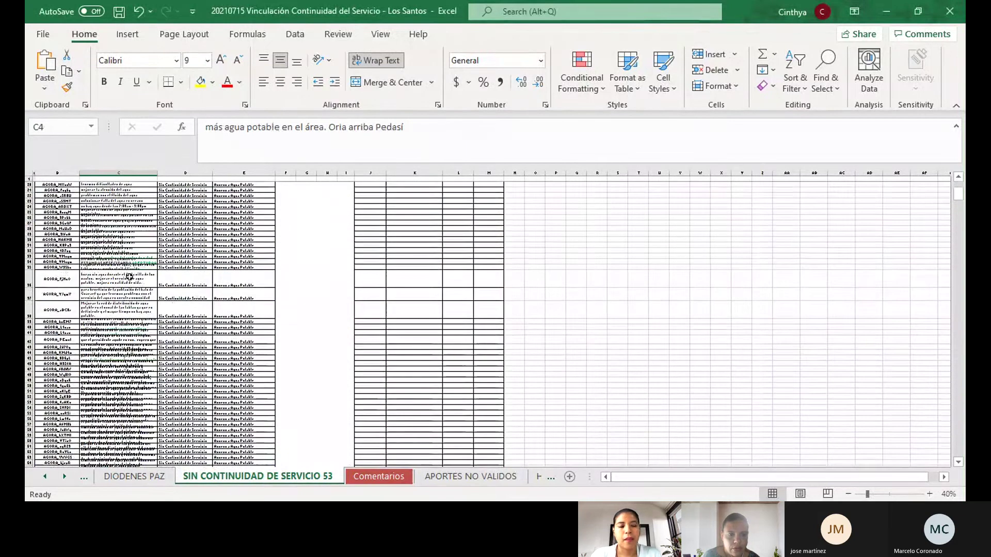
scroll(129, 276, "up", 6)
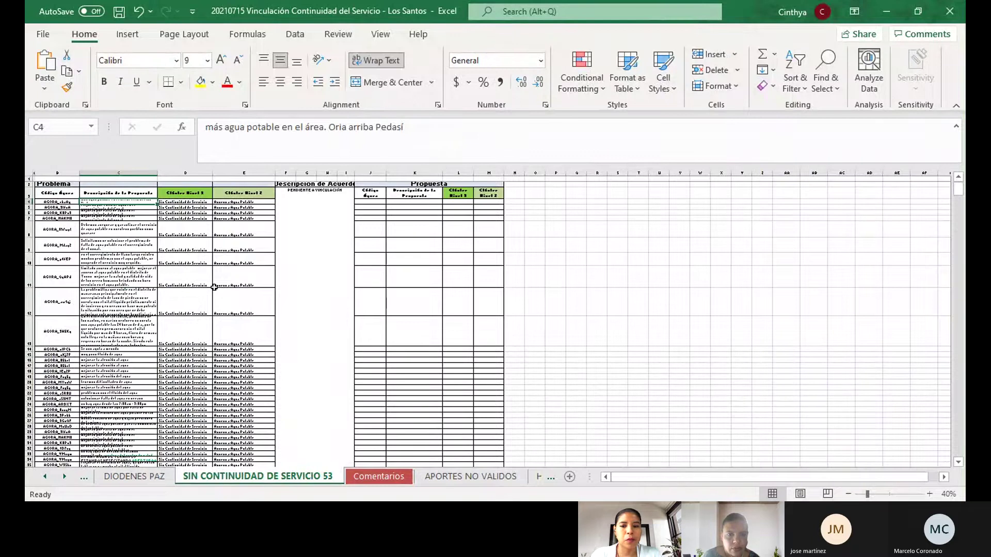
left_click(311, 285)
left_click(100, 281)
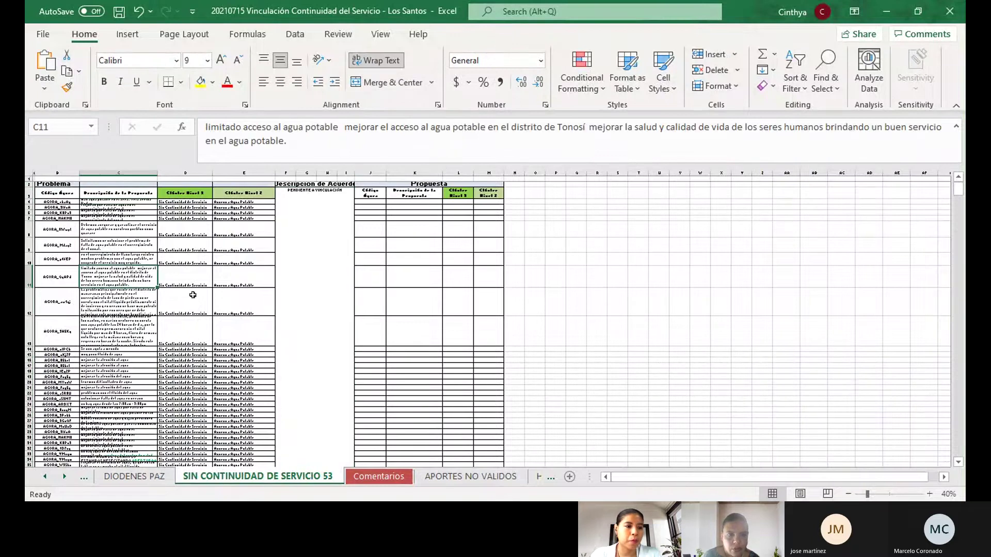
Step: Locate the start of the blue proposal group at cell B99 and enlarge the sheet to 80%
scroll(264, 307, "down", 15)
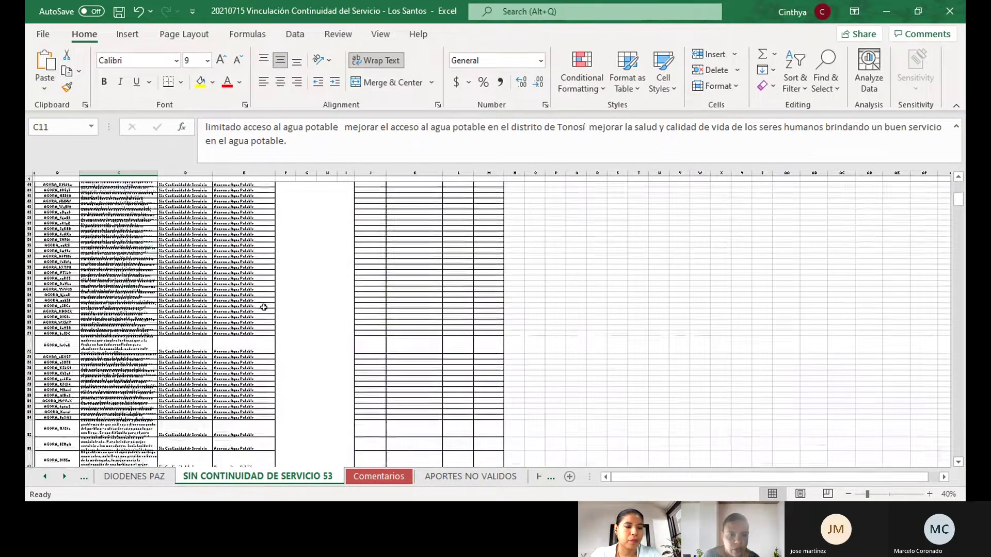
scroll(264, 307, "down", 16)
scroll(264, 307, "up", 3)
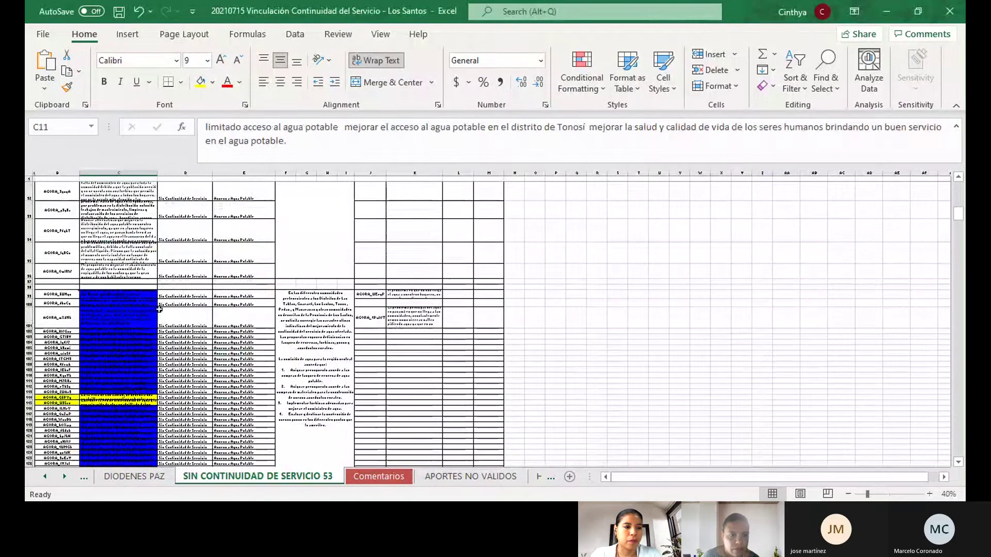
left_click(139, 294)
left_click(75, 295)
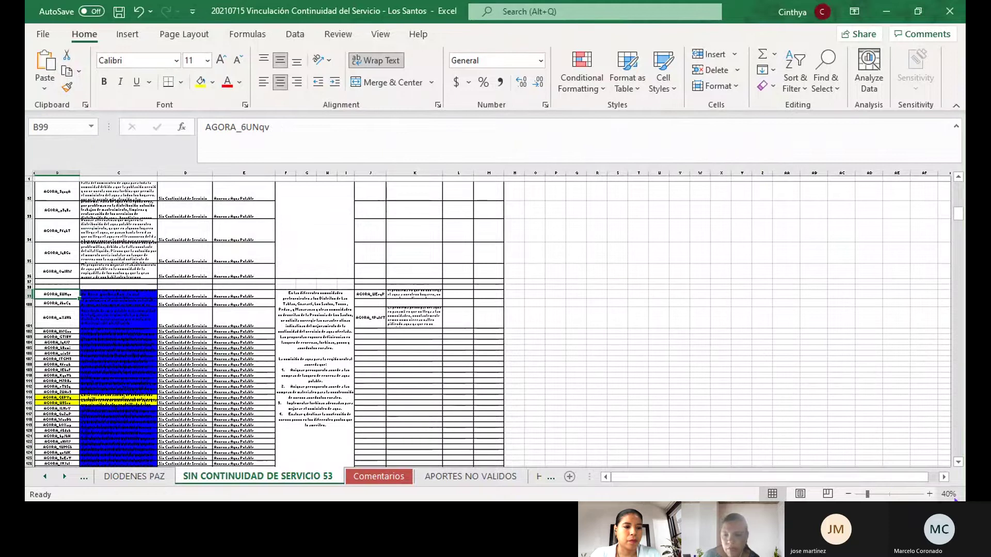
left_click(929, 494)
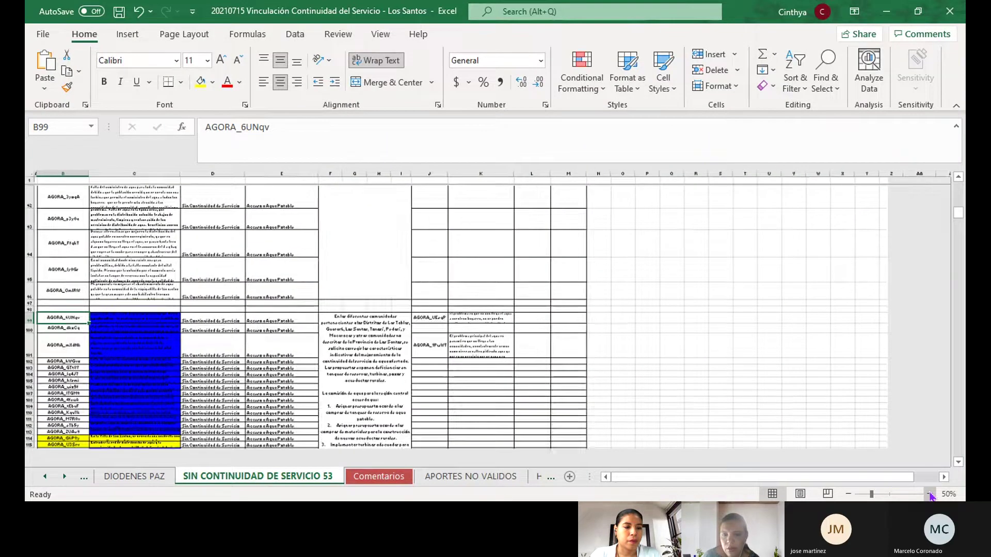
left_click(929, 494)
left_click(929, 493)
left_click(929, 494)
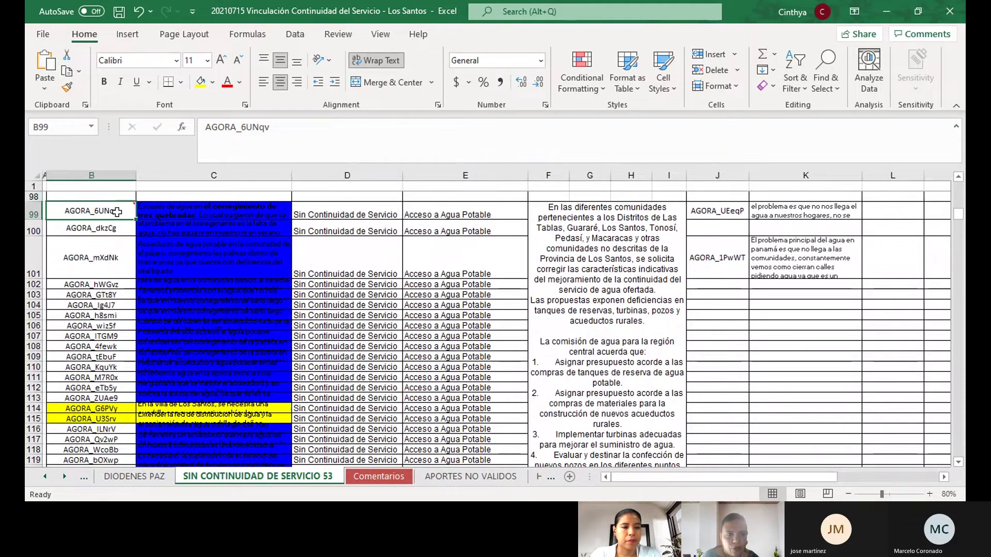
Step: Review the blue group through its last row and read the first cyan proposal's description in C174
scroll(124, 214, "down", 6)
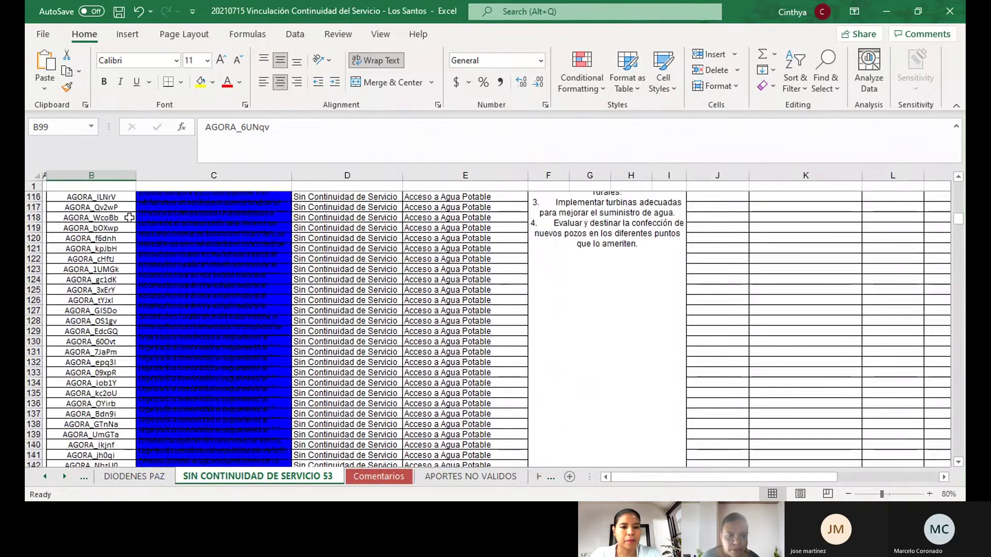
scroll(129, 217, "down", 20)
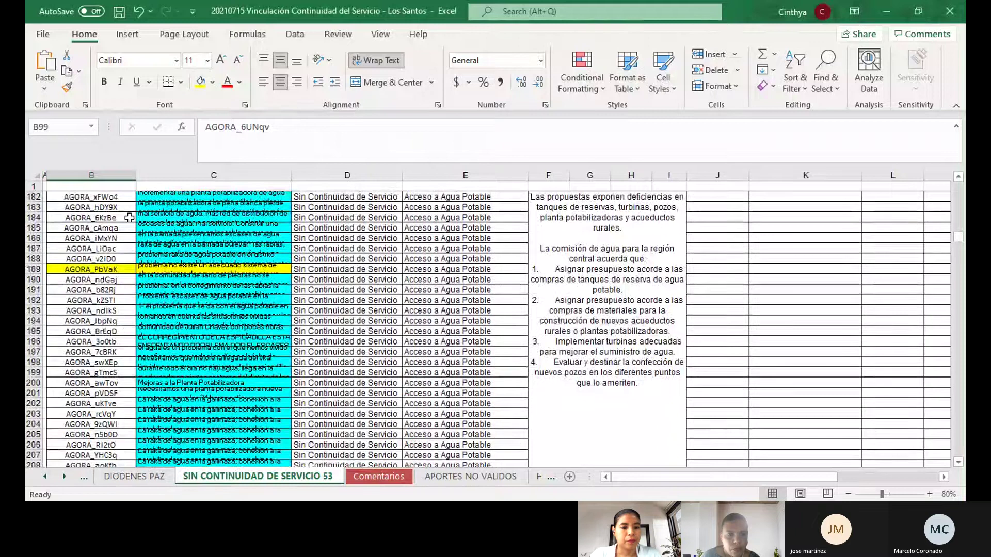
scroll(129, 218, "up", 15)
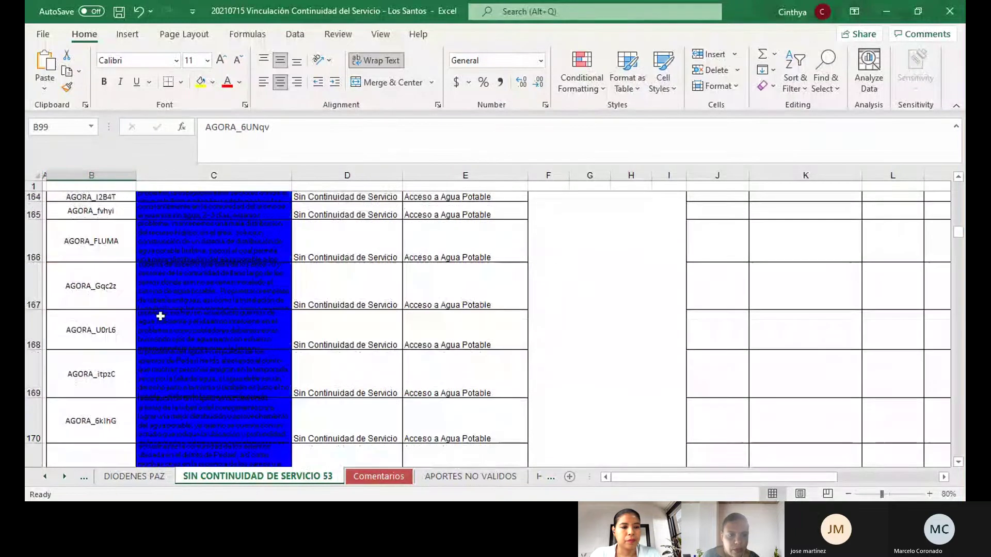
scroll(161, 316, "down", 1)
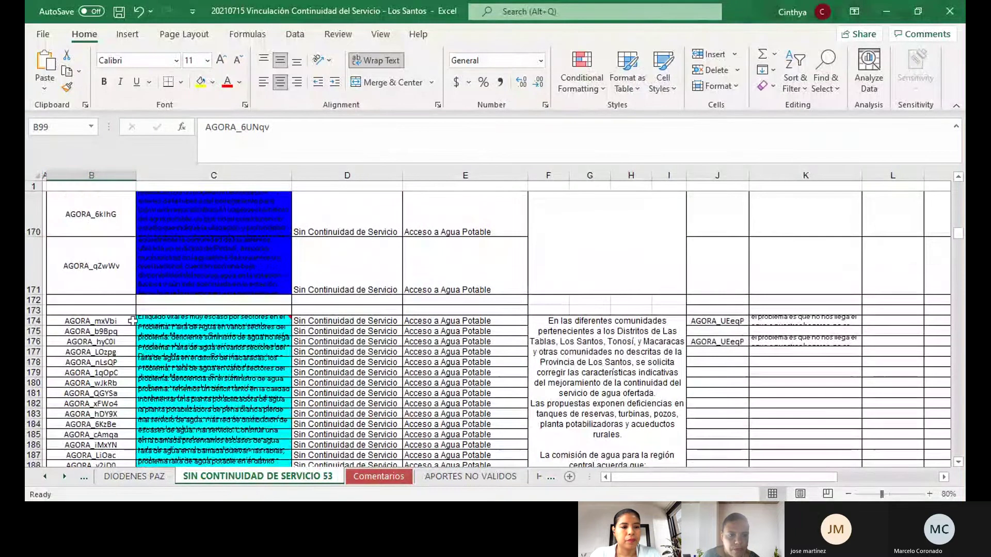
left_click(219, 322)
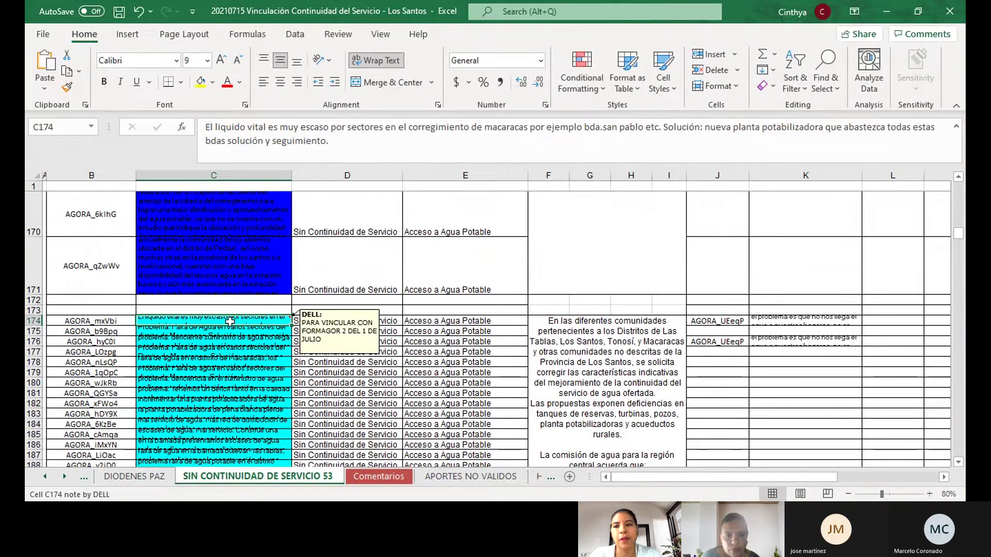
Step: Examine the purple and teal groups, reading the proposal descriptions and linking notes at C242 and C248
scroll(230, 321, "down", 20)
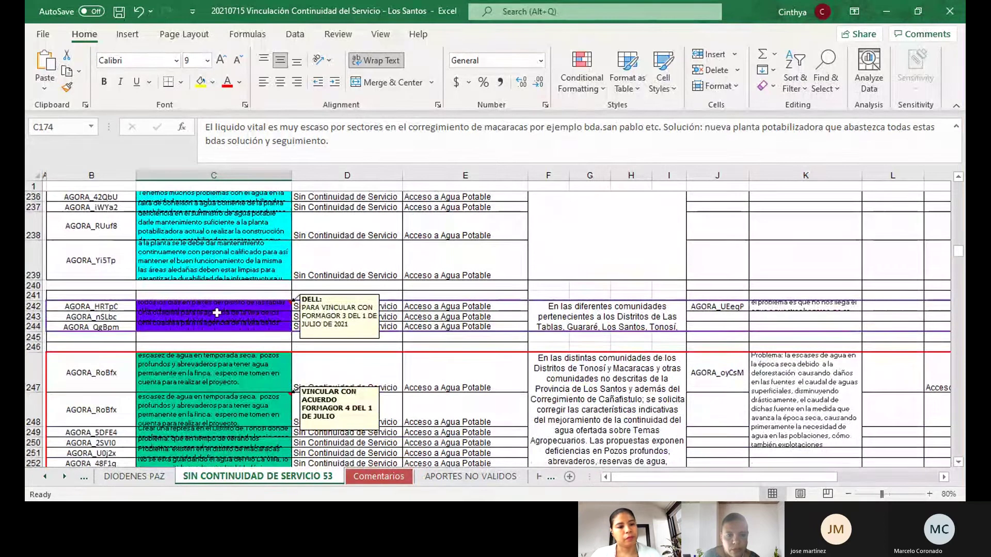
left_click(253, 306)
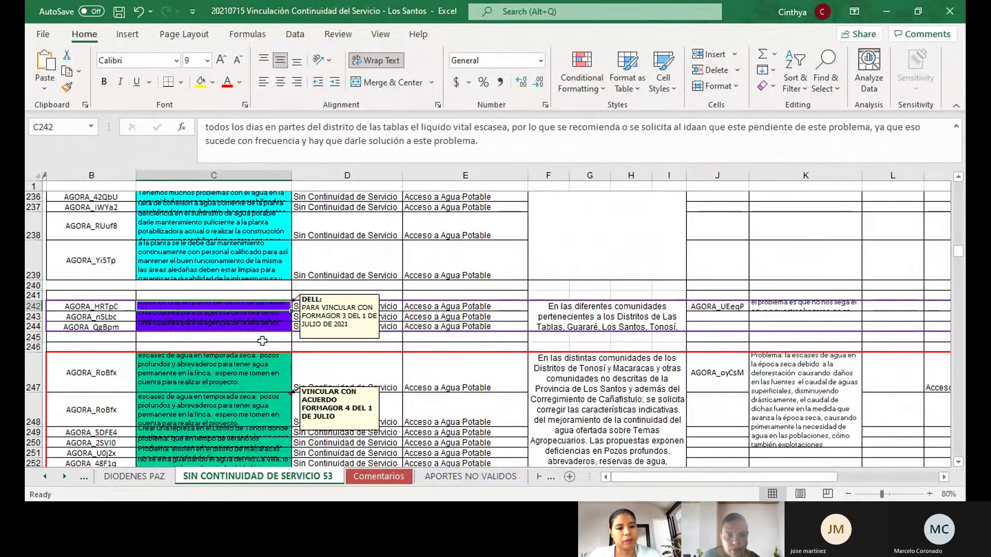
scroll(263, 341, "down", 2)
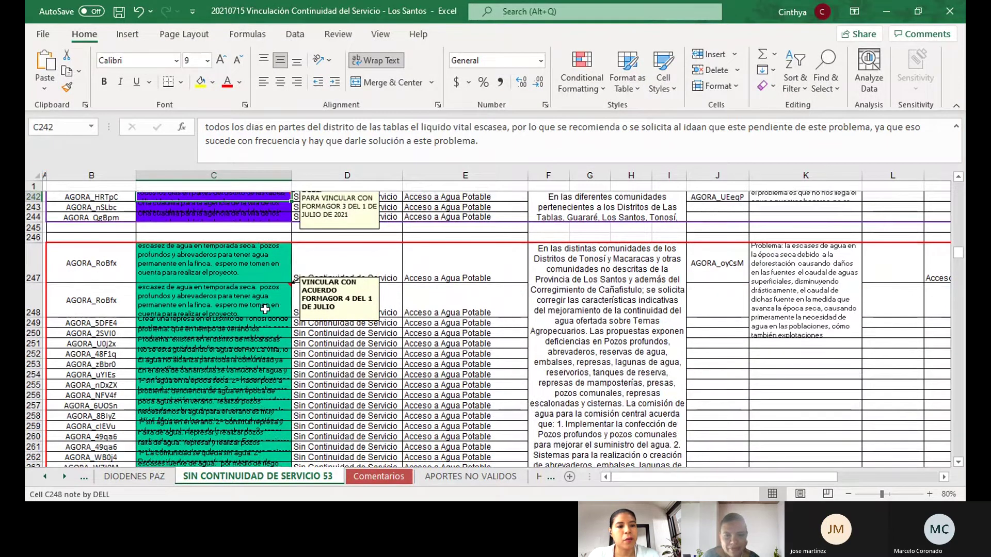
left_click(264, 310)
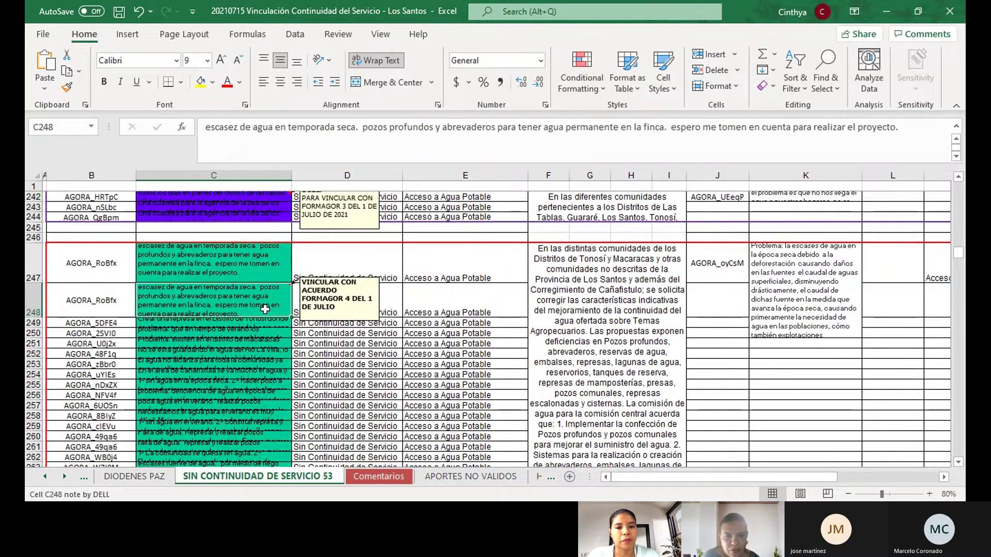
Step: Read the proposal descriptions in C305 and C304 of the mixed-colour group below the teal rows
scroll(265, 309, "down", 15)
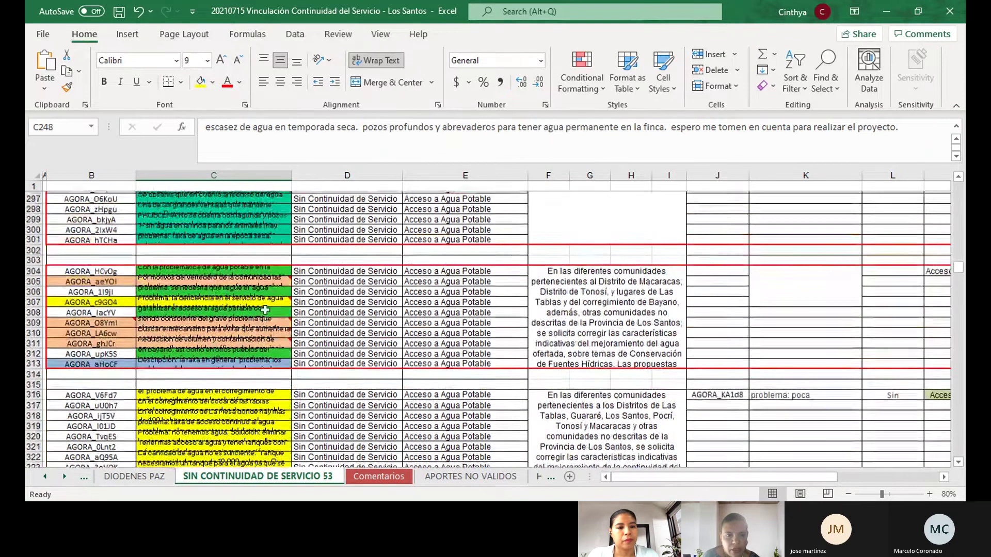
scroll(264, 310, "up", 1)
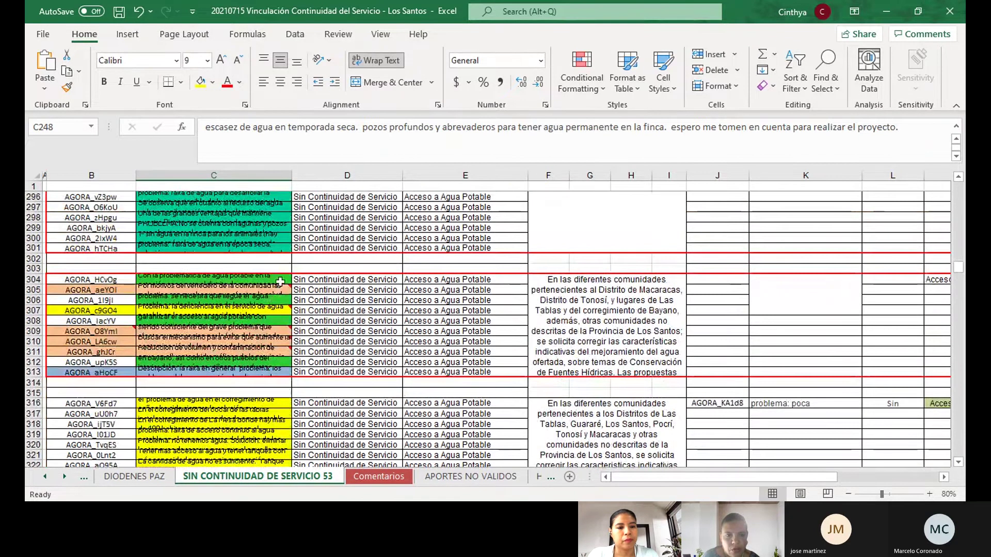
left_click(277, 308)
left_click(277, 292)
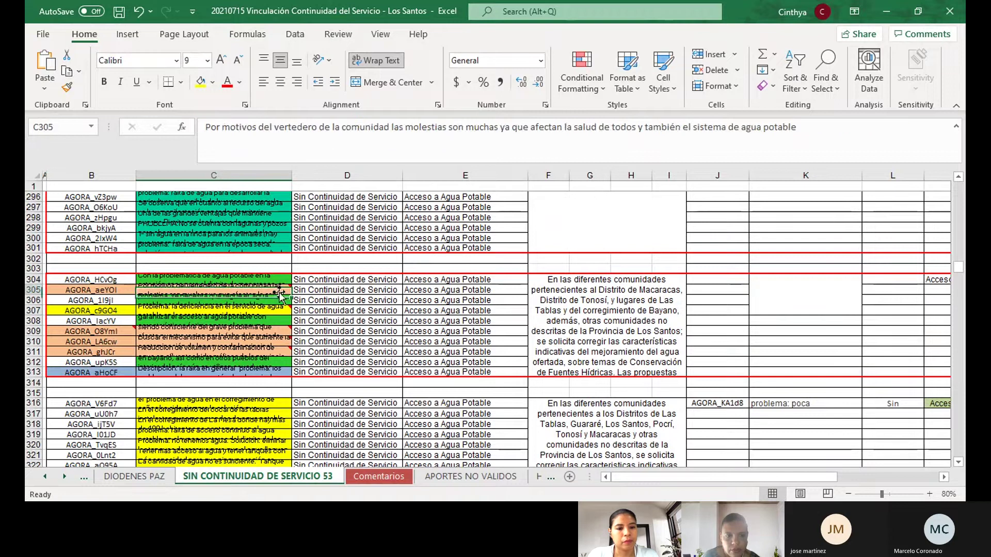
left_click(277, 280)
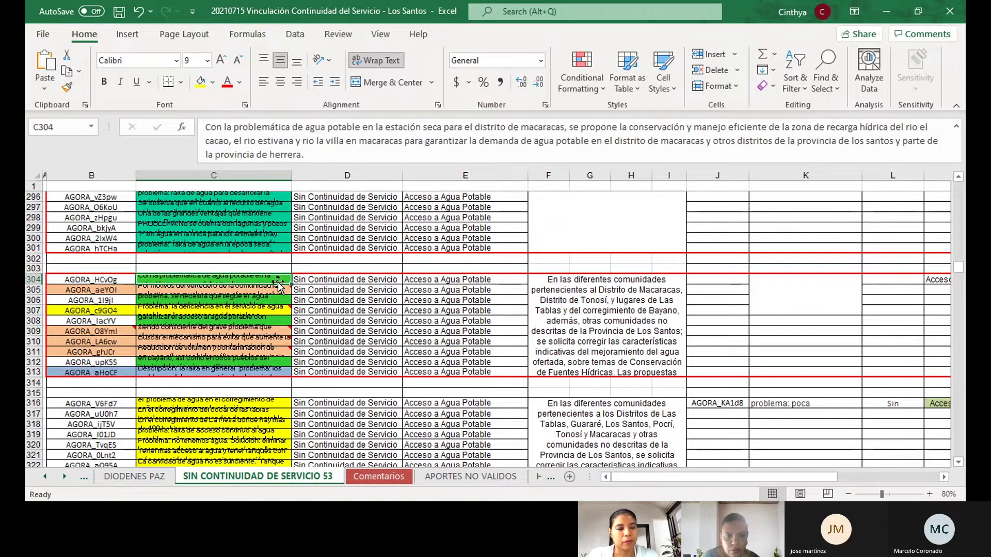
Step: Select the yellow group's descriptions C316:C336 for review, and read the first lavender proposal in C339
scroll(278, 283, "down", 4)
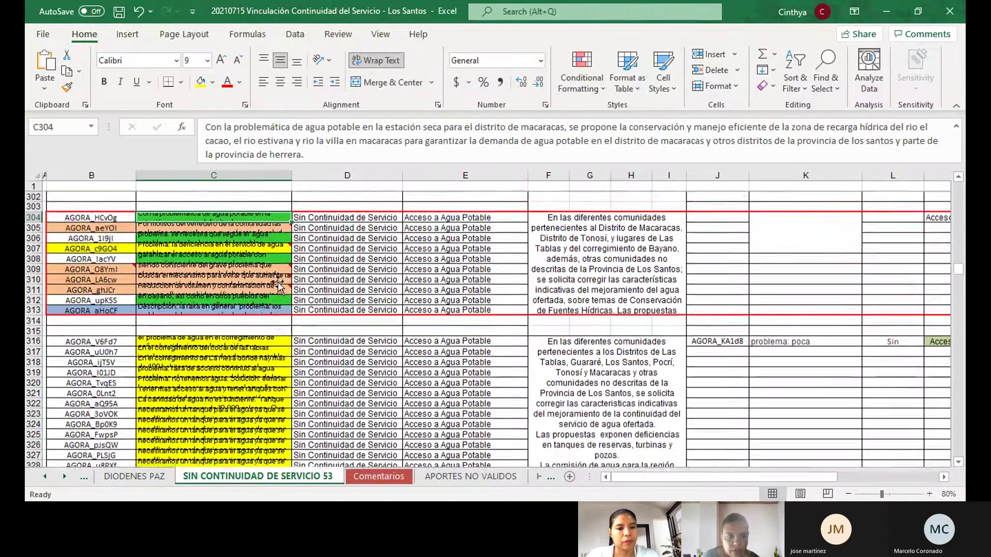
scroll(278, 283, "down", 2)
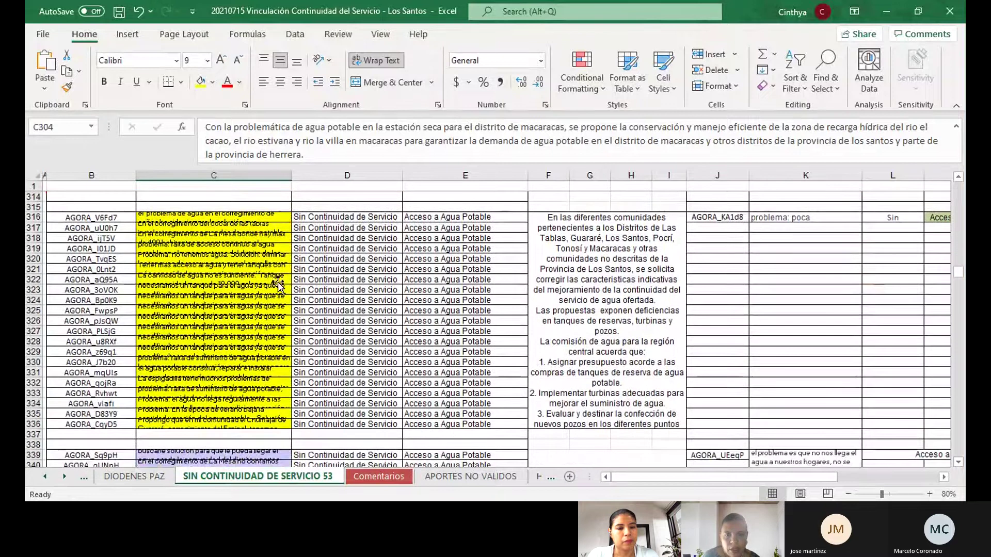
left_click(264, 223)
left_click_drag(263, 224, 269, 420)
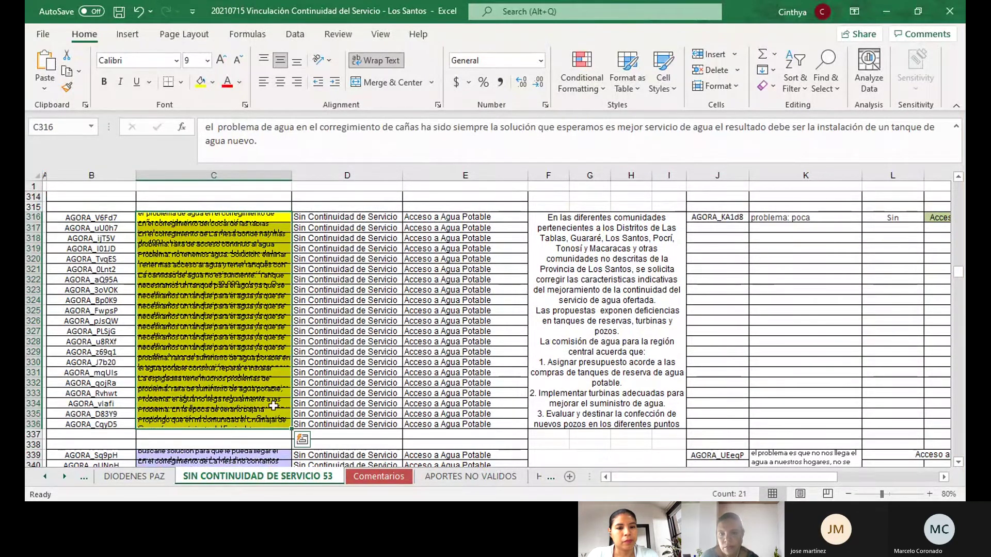
scroll(233, 336, "down", 6)
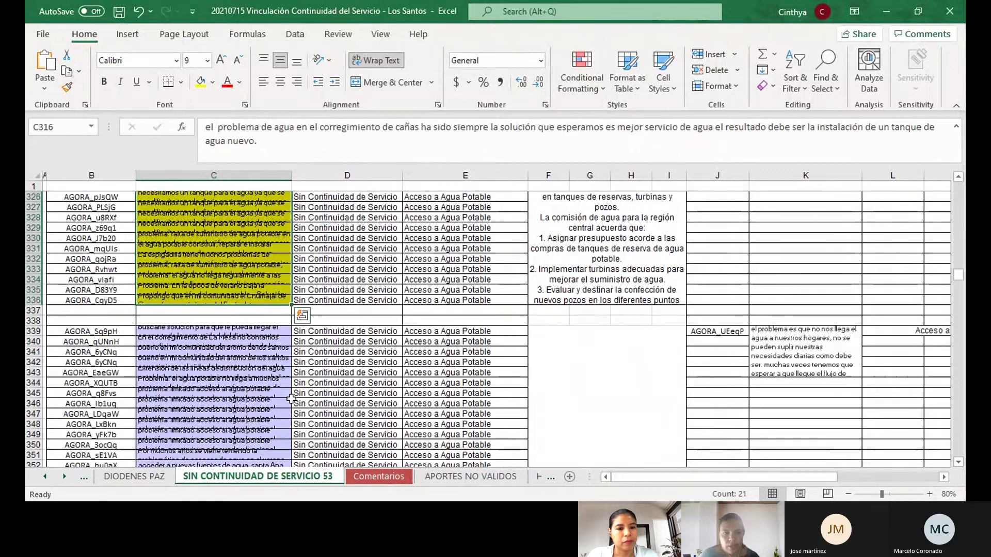
left_click(259, 267)
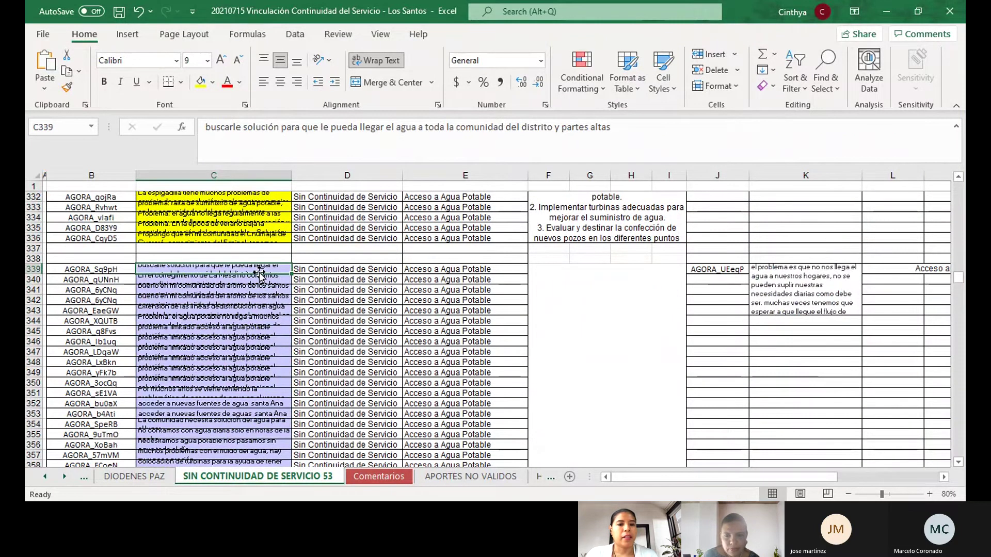
Step: Return to the yellow group and read its first proposal description in C316
scroll(259, 274, "down", 1)
scroll(260, 274, "up", 3)
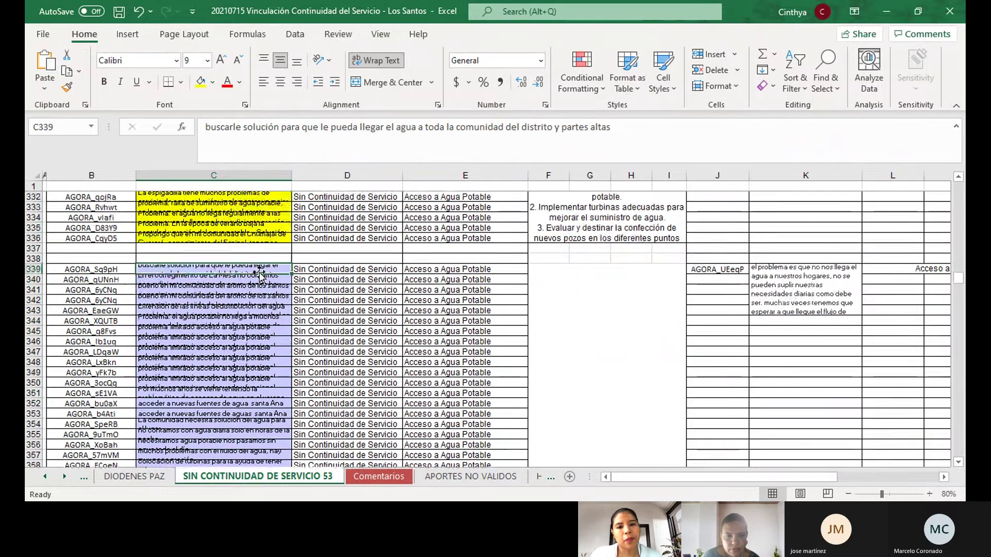
scroll(259, 275, "up", 4)
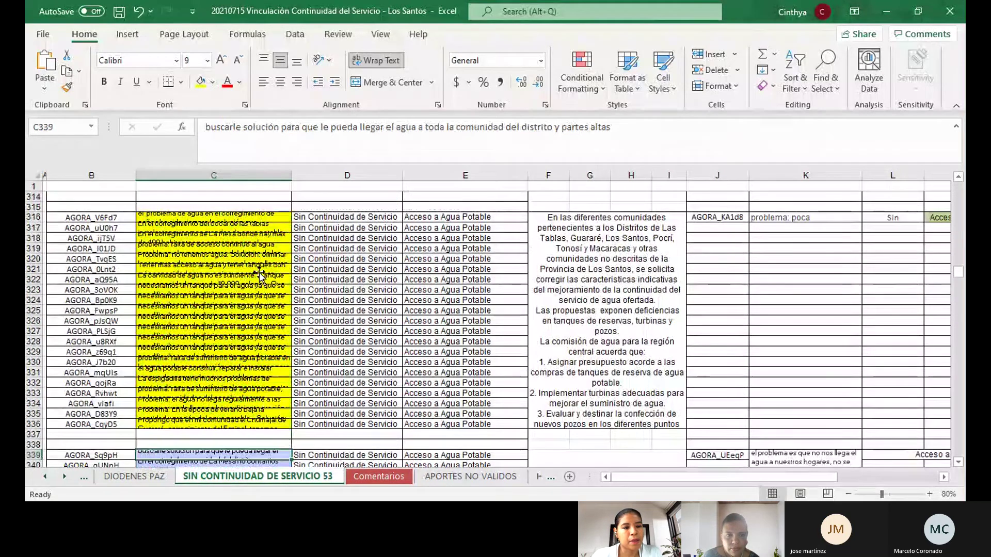
left_click(262, 217)
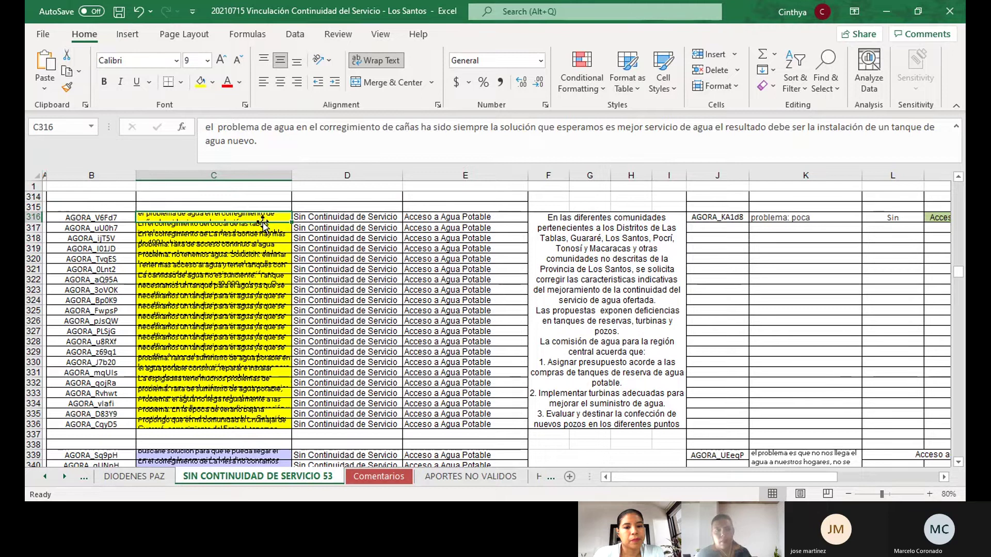
Step: Look over the lavender group down to the blue rows starting at 450, and come back to the yellow group
scroll(262, 234, "down", 18)
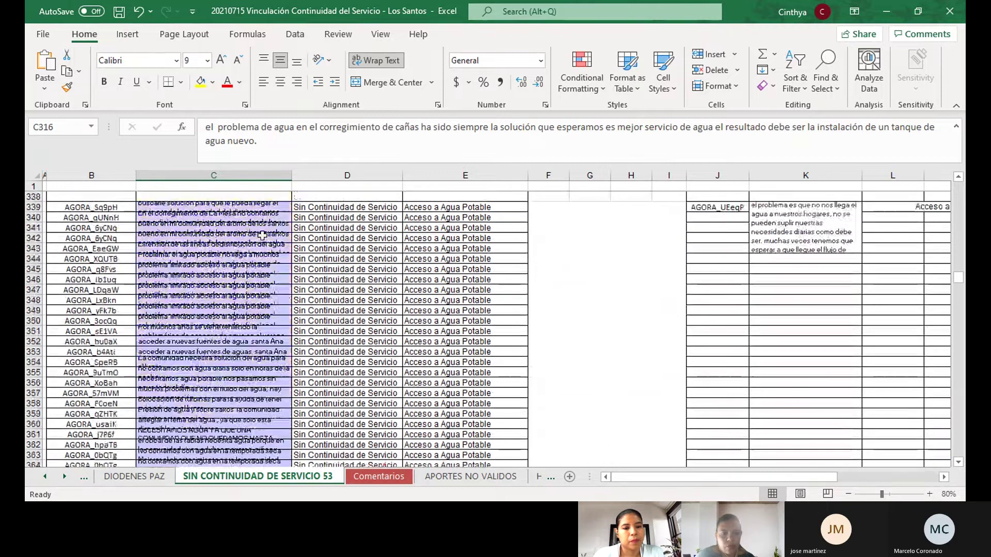
scroll(261, 246, "down", 20)
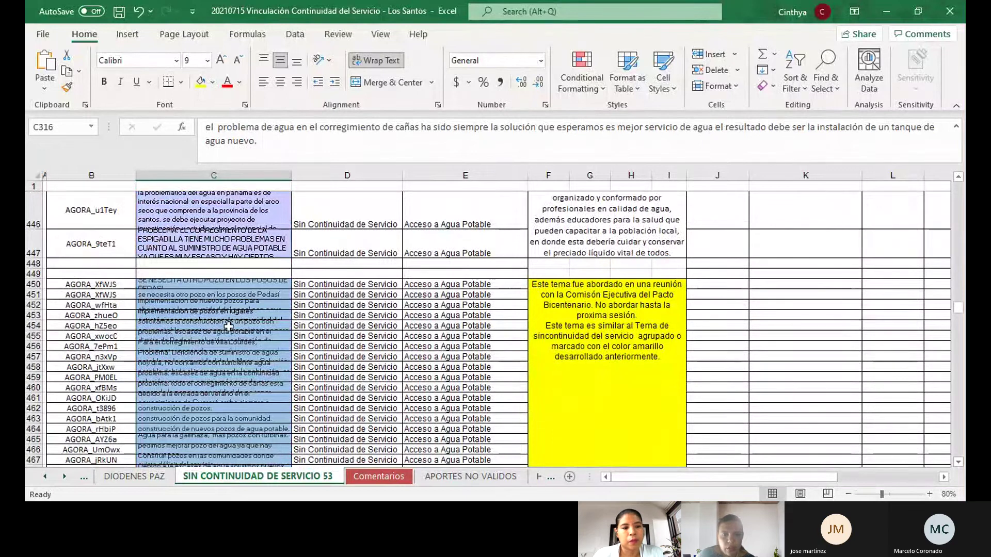
scroll(229, 326, "up", 1)
scroll(229, 326, "up", 20)
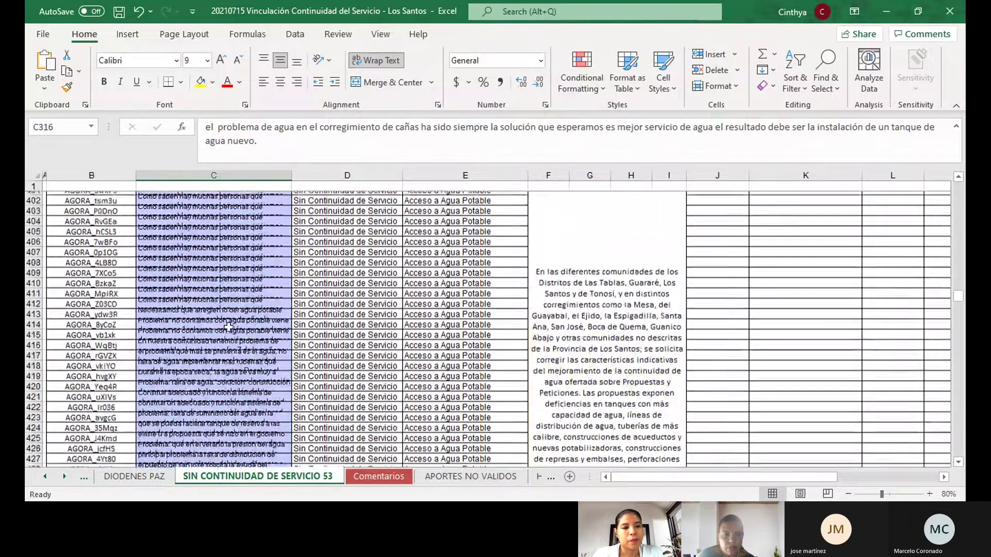
scroll(229, 326, "up", 13)
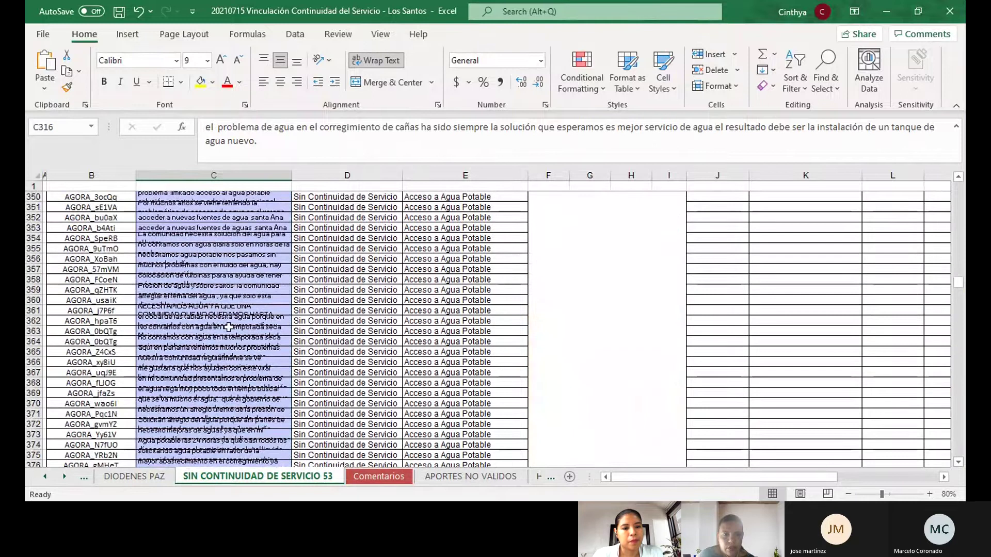
scroll(229, 327, "up", 4)
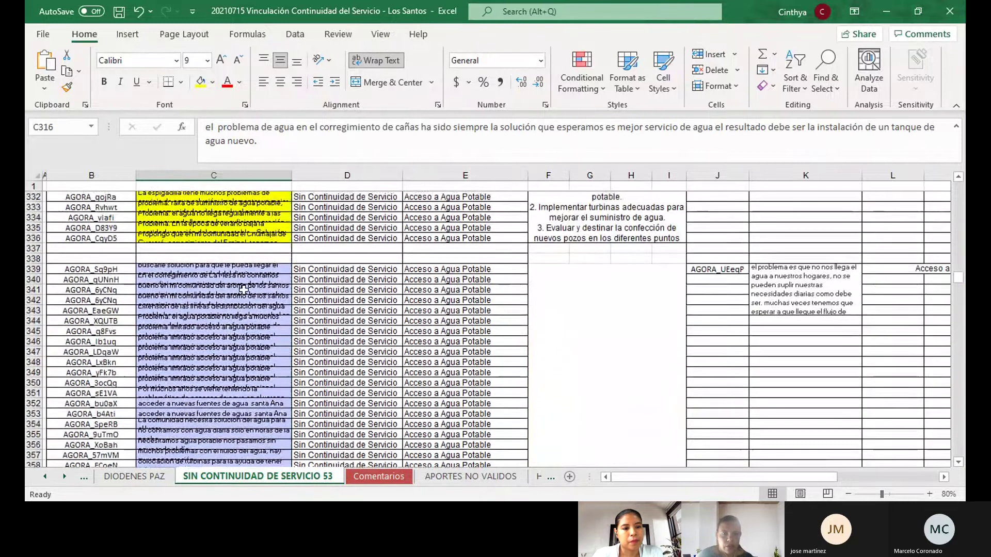
scroll(244, 289, "up", 2)
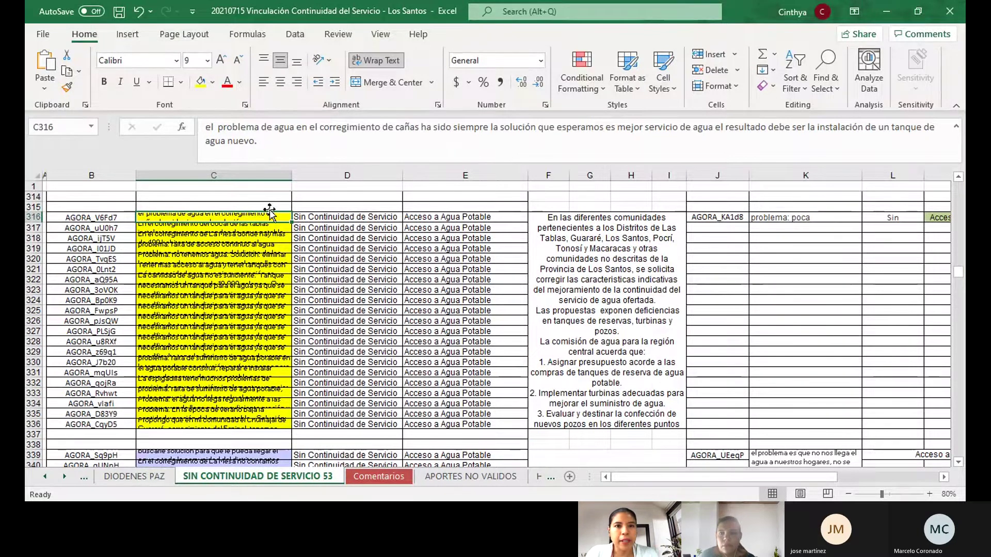
Step: Check the linked proposal's description in K316 and go back to the yellow group's first description in C316
left_click(816, 221)
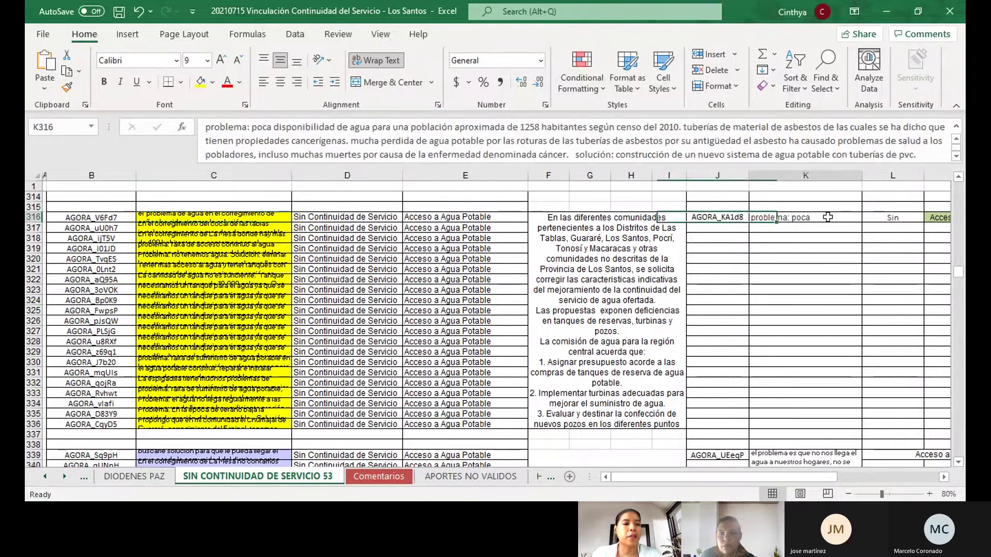
key("Left")
key("Left")
key("Left")
key("Left")
key("Left")
key("Left")
key("Left")
key("Left")
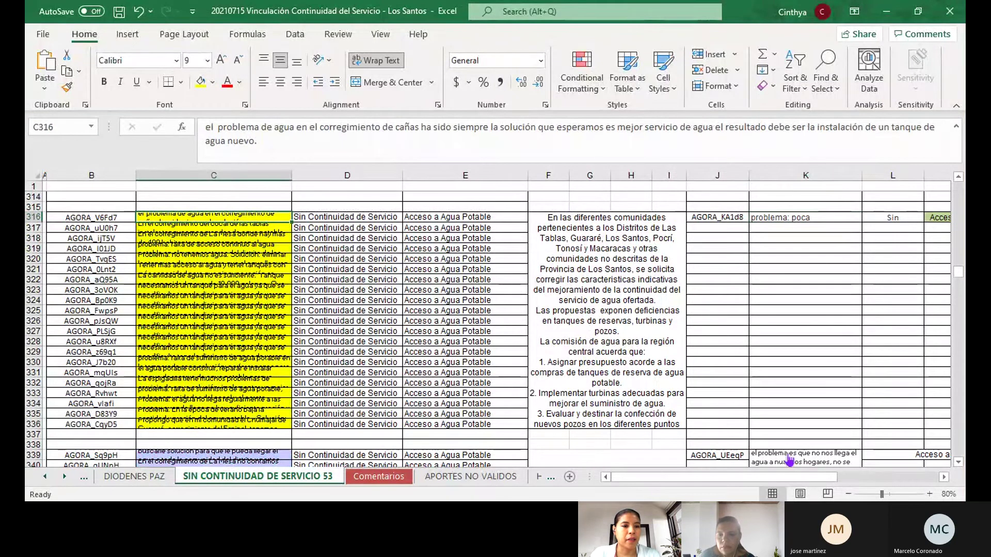
Step: Read the yellow group's proposal descriptions one by one from C316 through C323
left_click(931, 493)
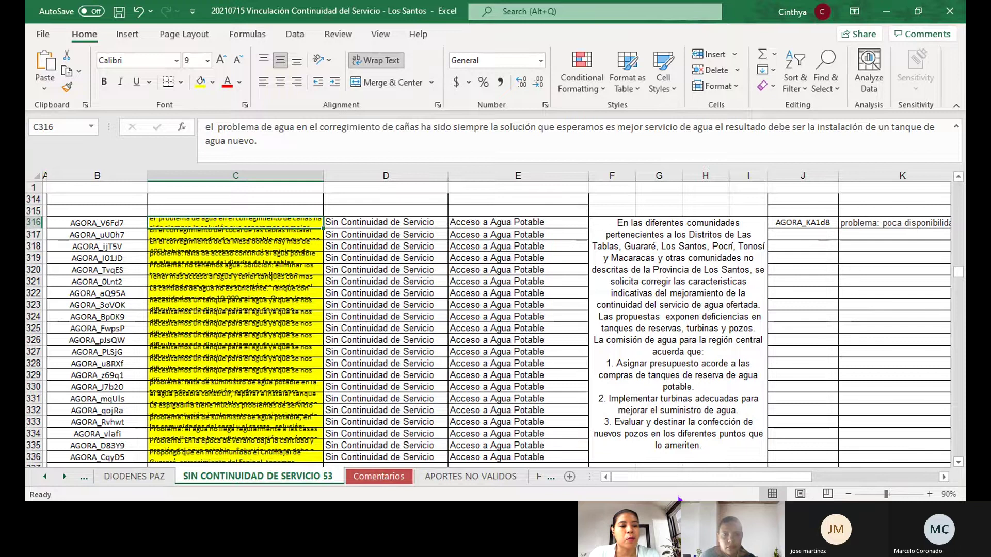
key("Down")
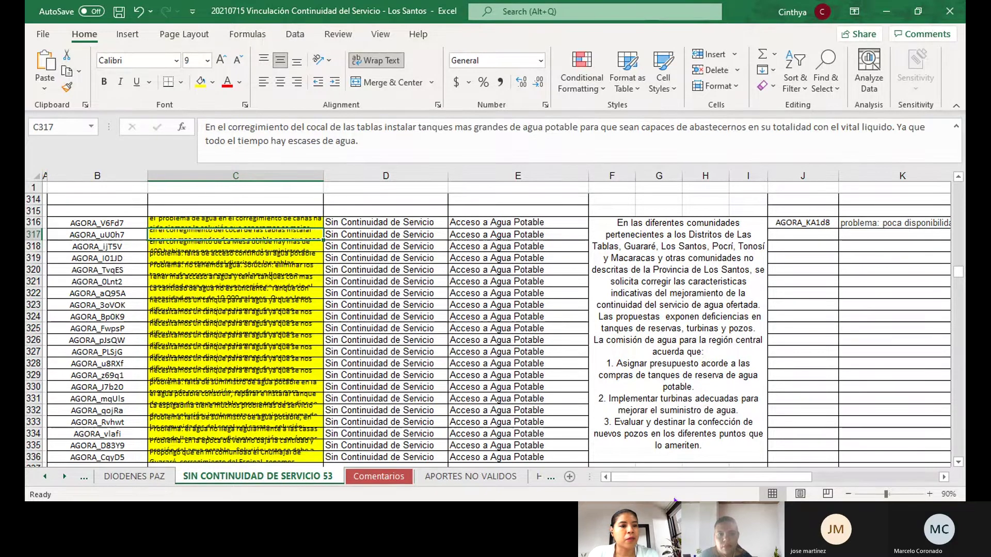
left_click(255, 248)
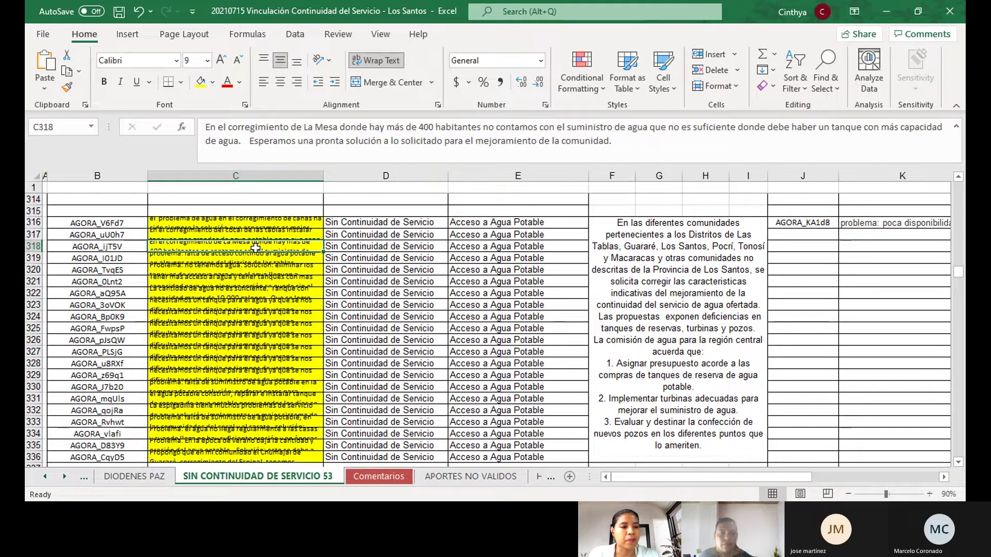
key("Down")
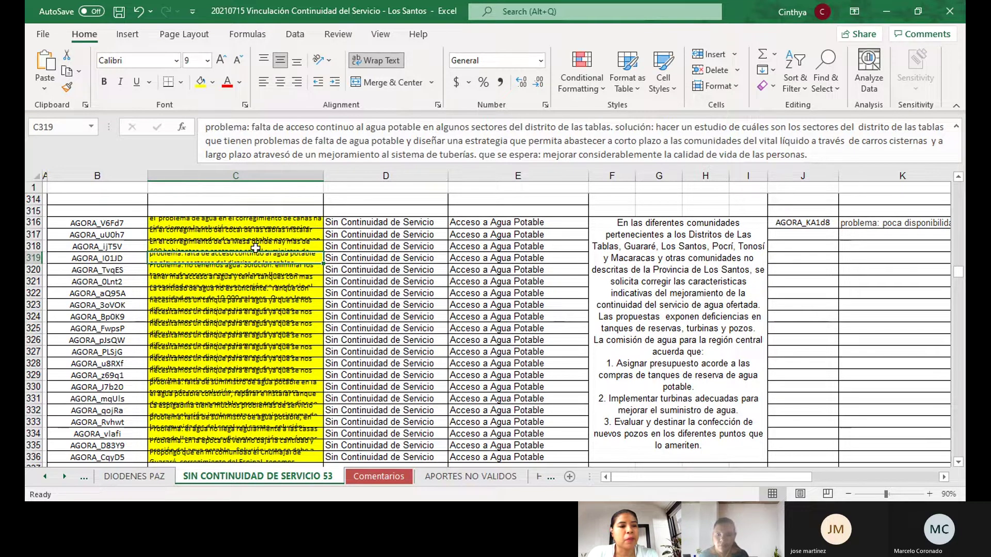
key("Down")
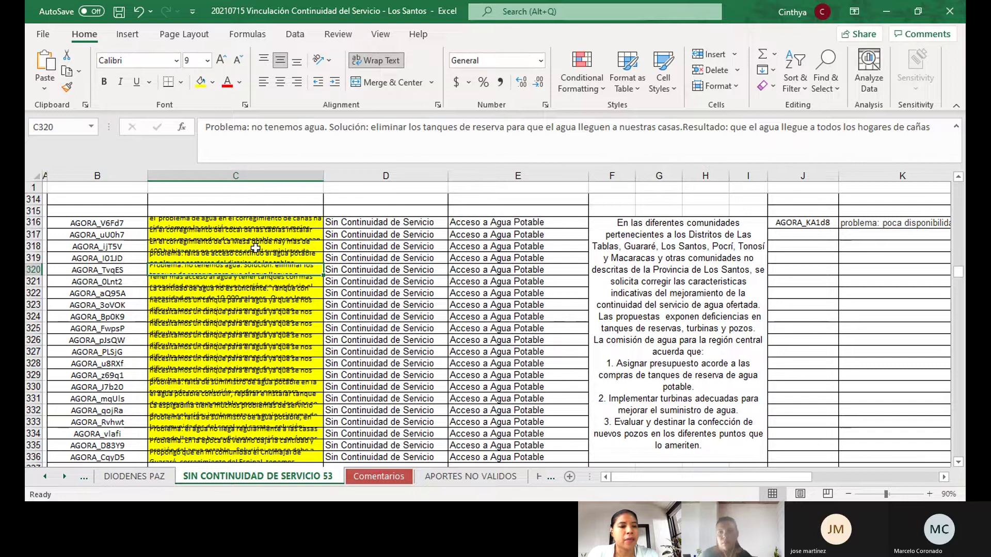
key("Down")
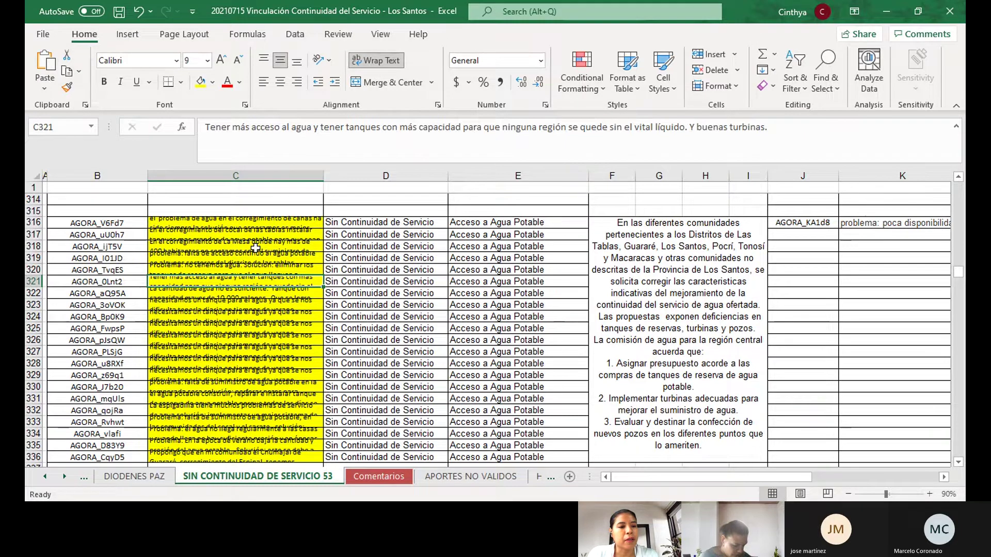
key("Down")
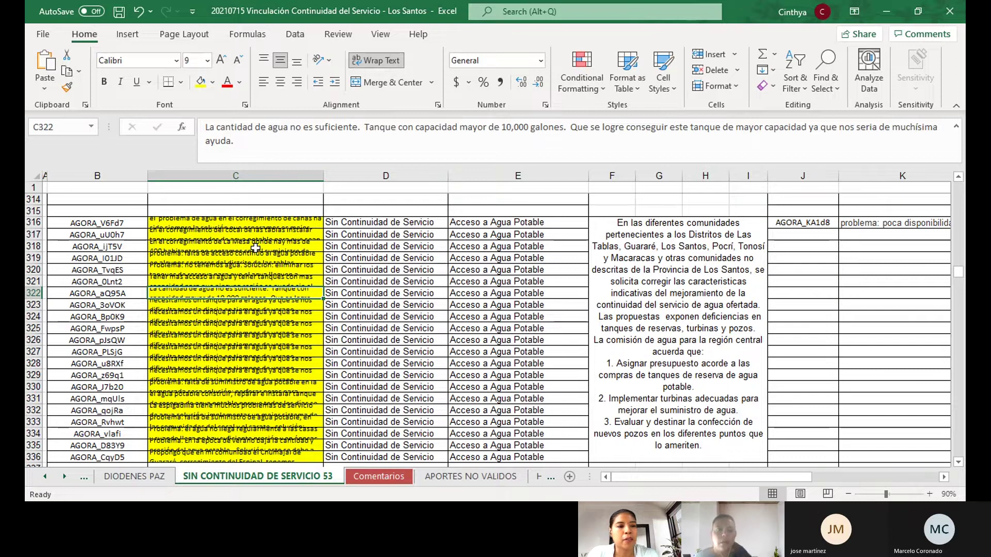
key("Down")
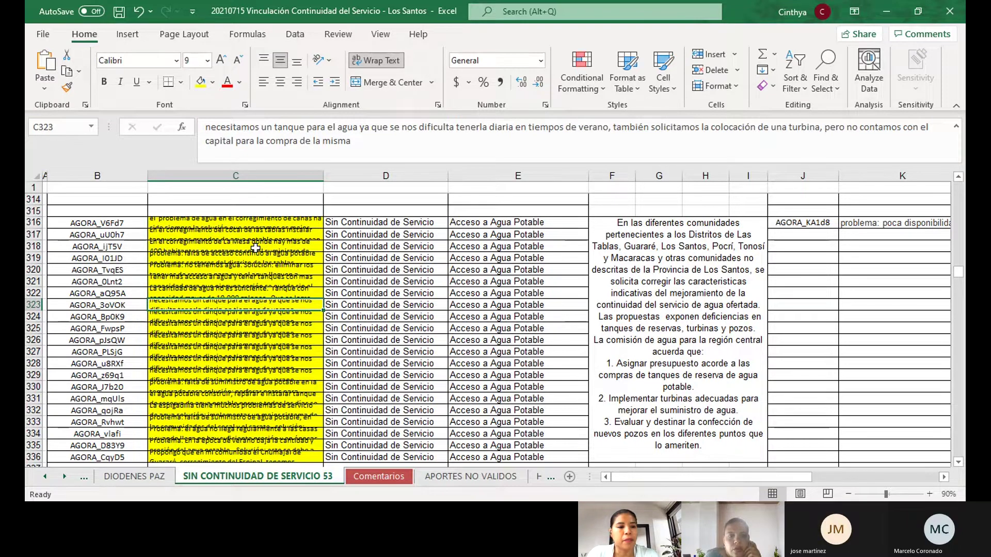
Step: Skim the repeated water tank proposals from C324 and continue through the yellow descriptions to C333
key("Down")
key("Down")
key("Down")
key("Down")
key("Down")
key("Down")
key("Down")
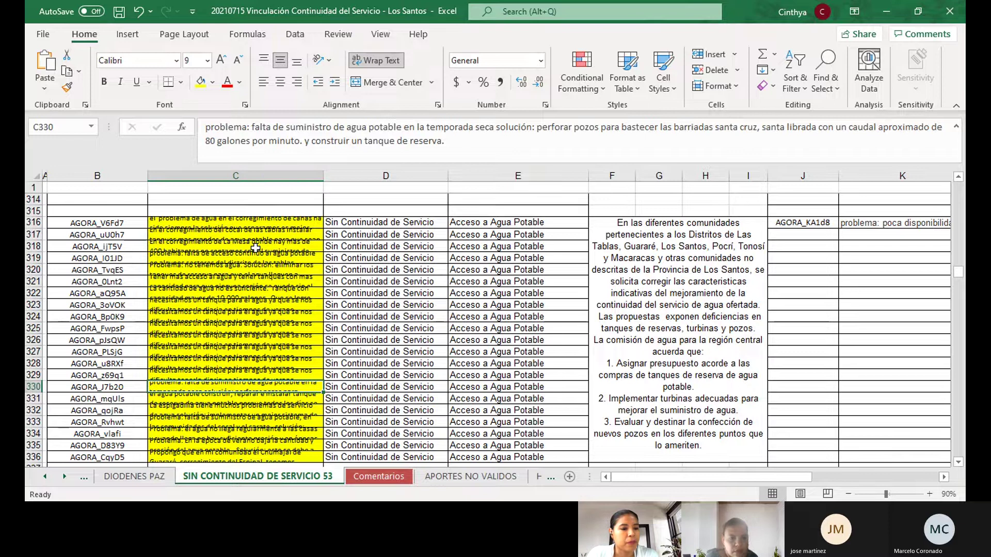
key("Down")
key("Down")
key("Down")
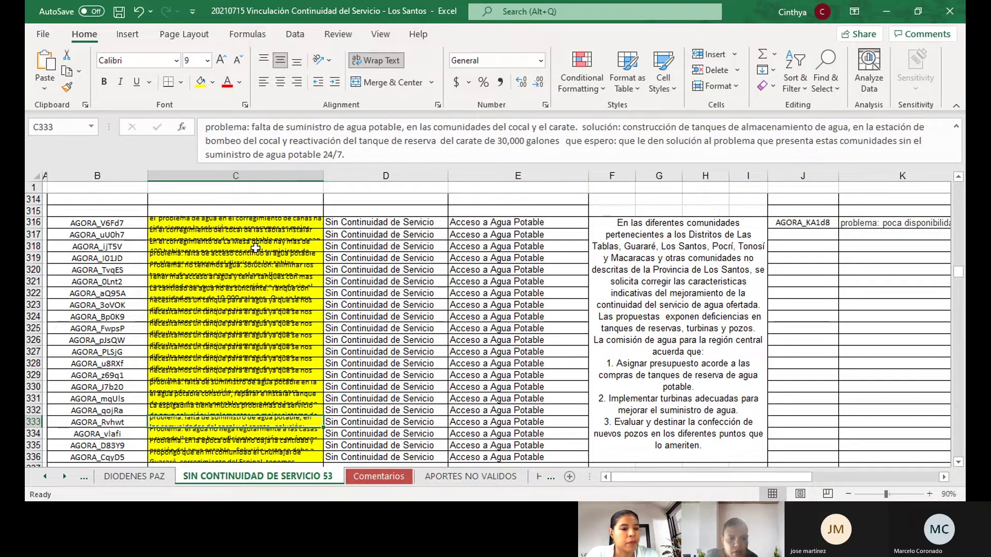
Step: Read the yellow group's remaining proposal descriptions from C332 through its last row, C336
key("Up")
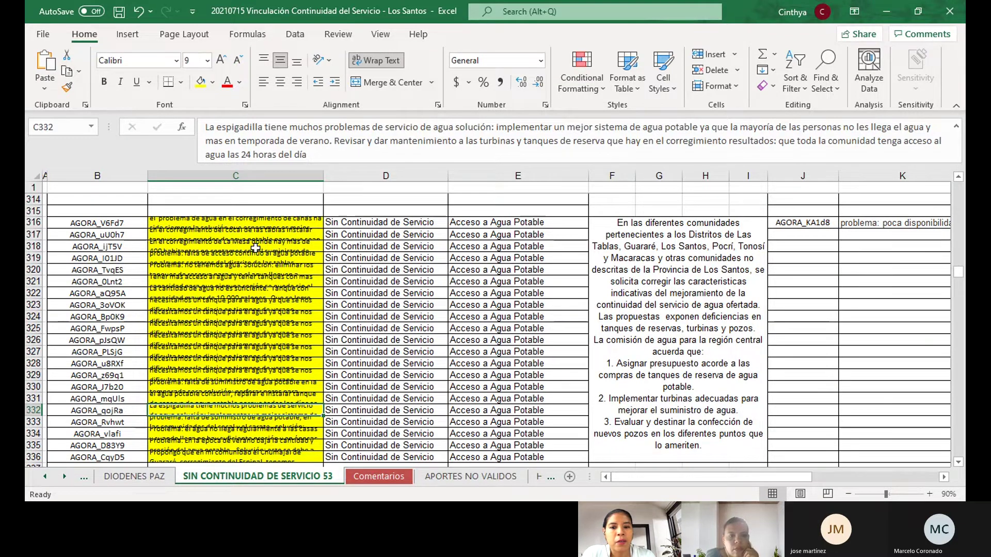
scroll(271, 251, "down", 1)
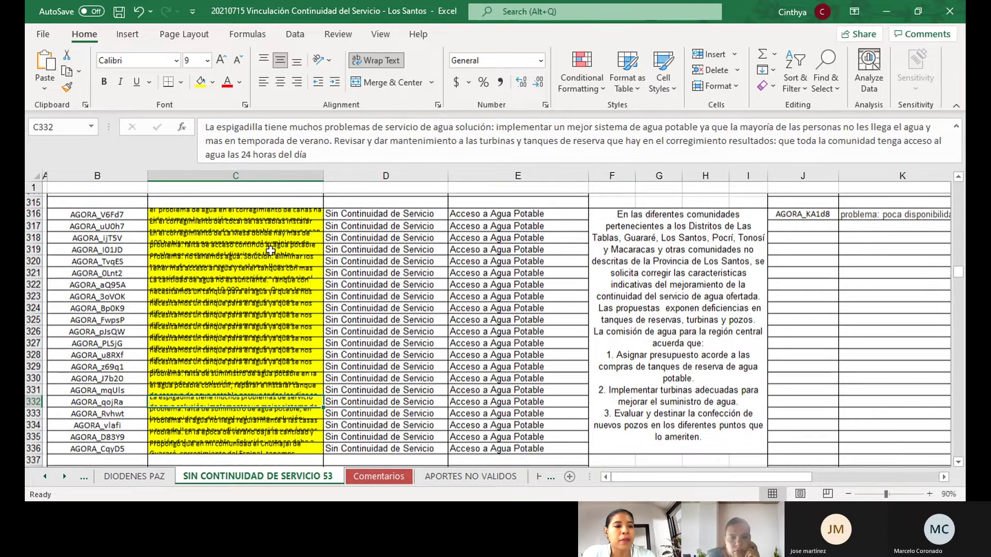
scroll(271, 250, "down", 2)
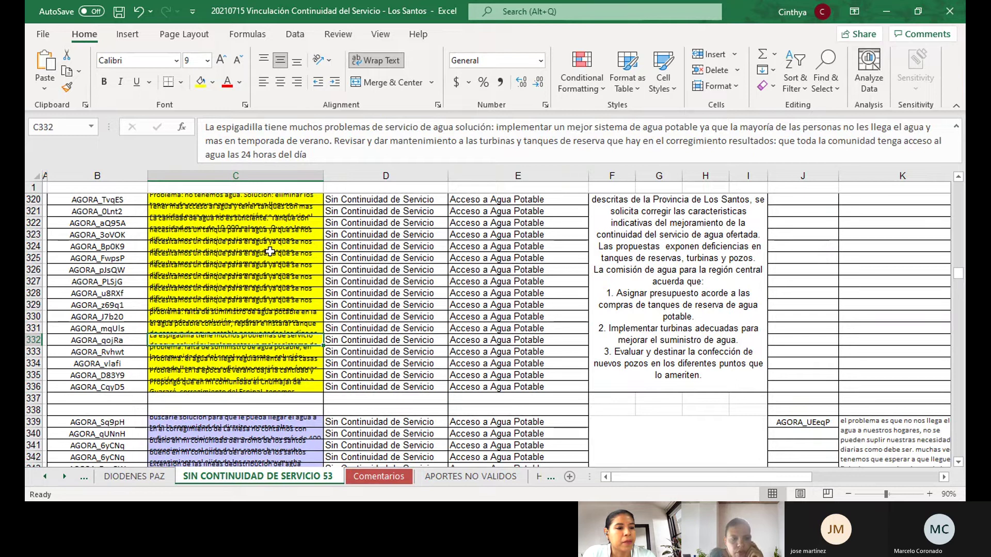
key("Down")
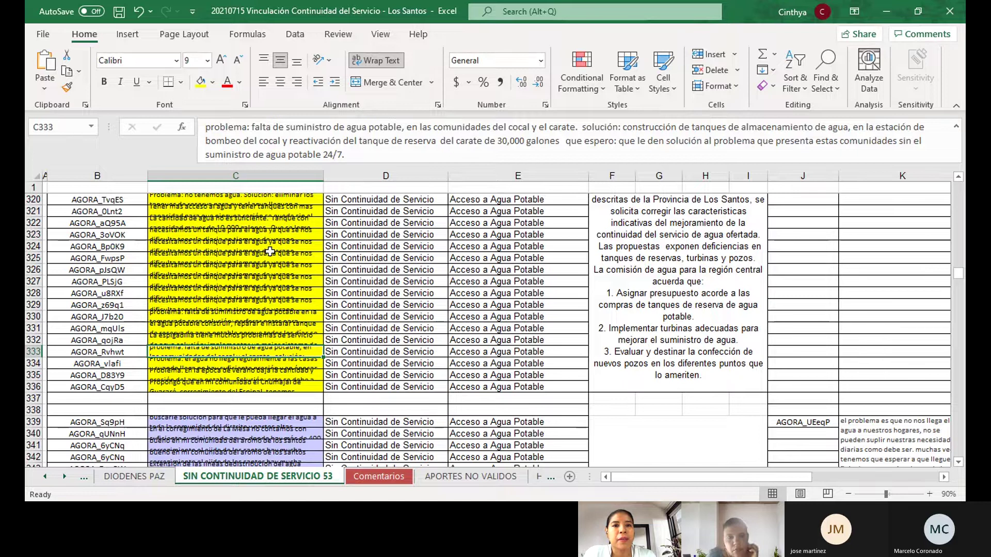
key("Down")
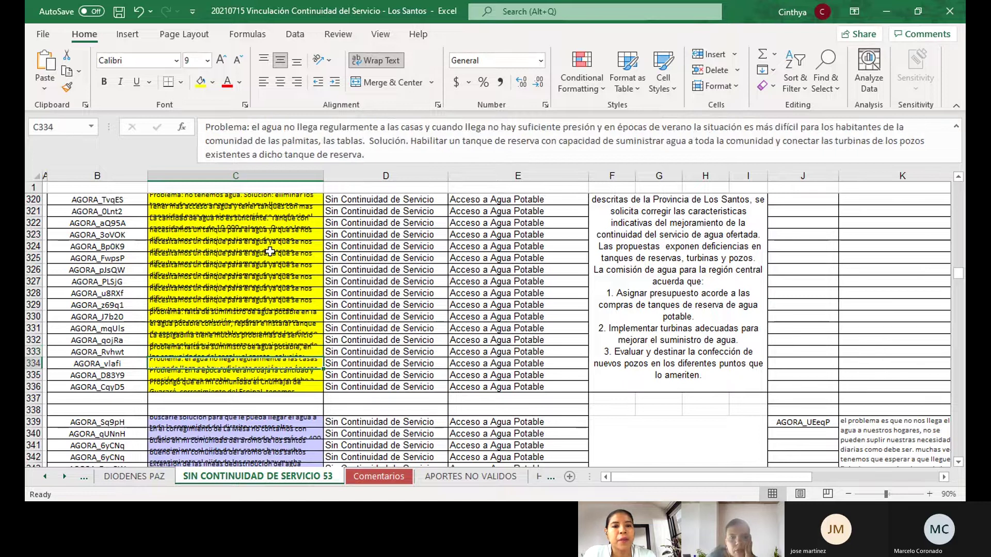
key("Up")
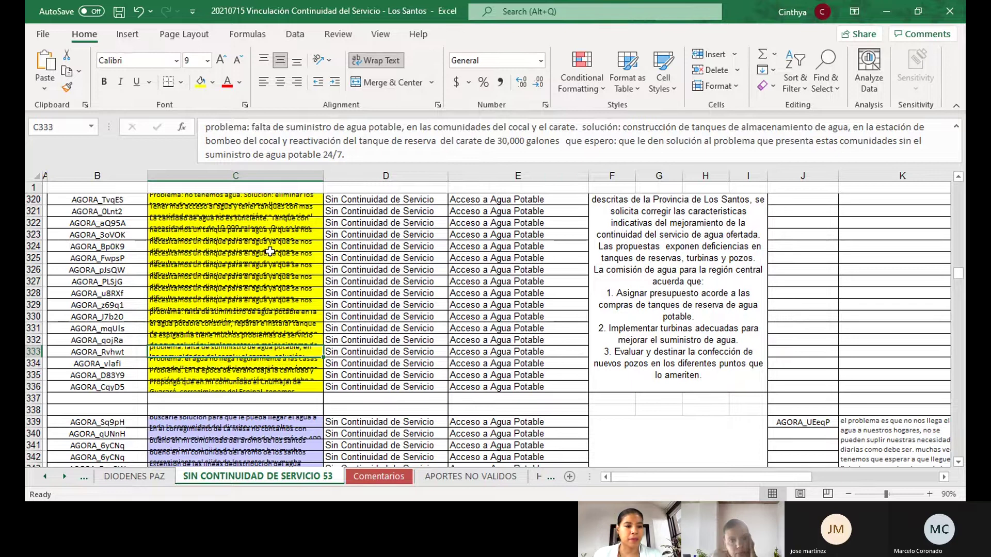
key("Down")
key("Down")
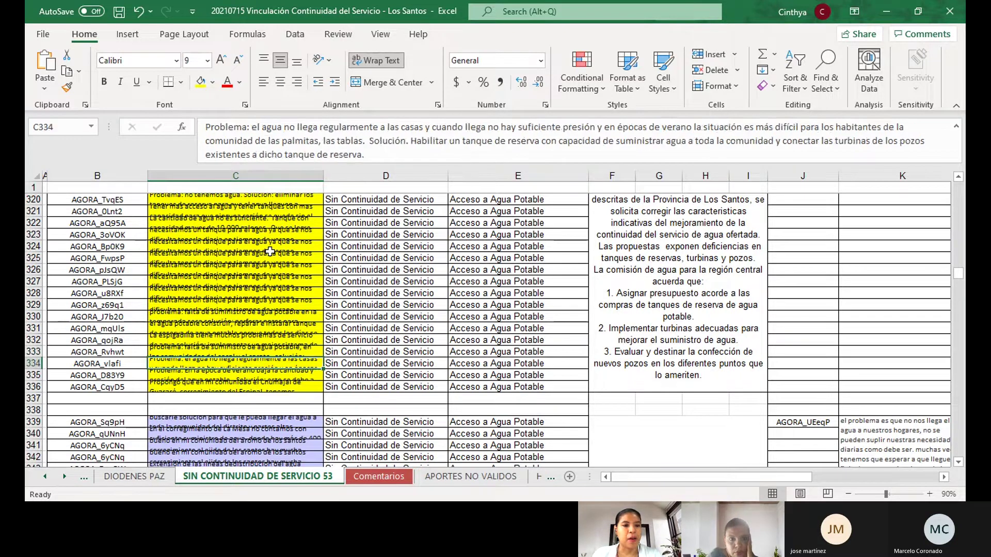
key("Down")
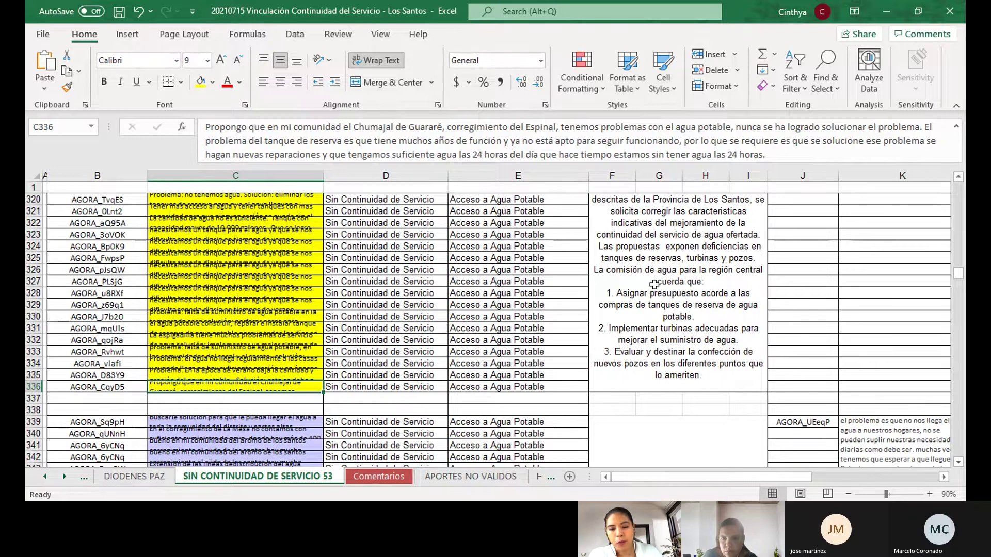
Step: Review the commission's agreement text for the yellow group in the merged cell F316
left_click(654, 284)
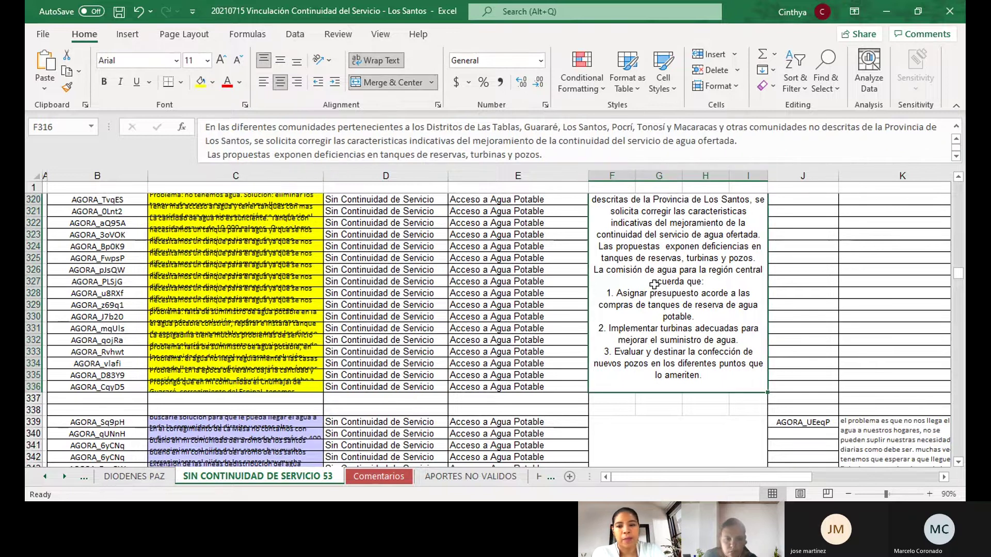
scroll(655, 284, "down", 2)
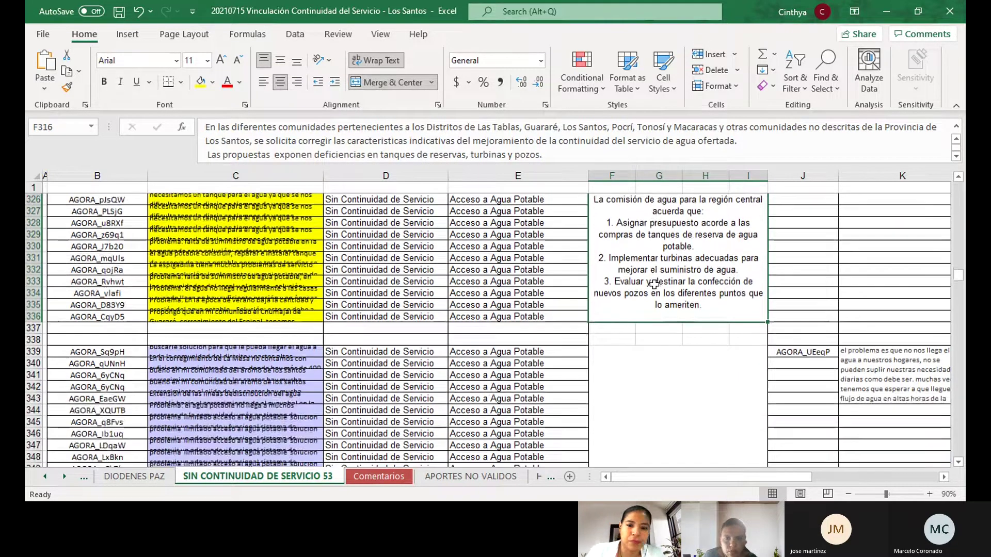
scroll(654, 285, "up", 4)
Step: Read the full linked proposal description in K316 and recheck the last yellow description in C336
left_click(873, 223)
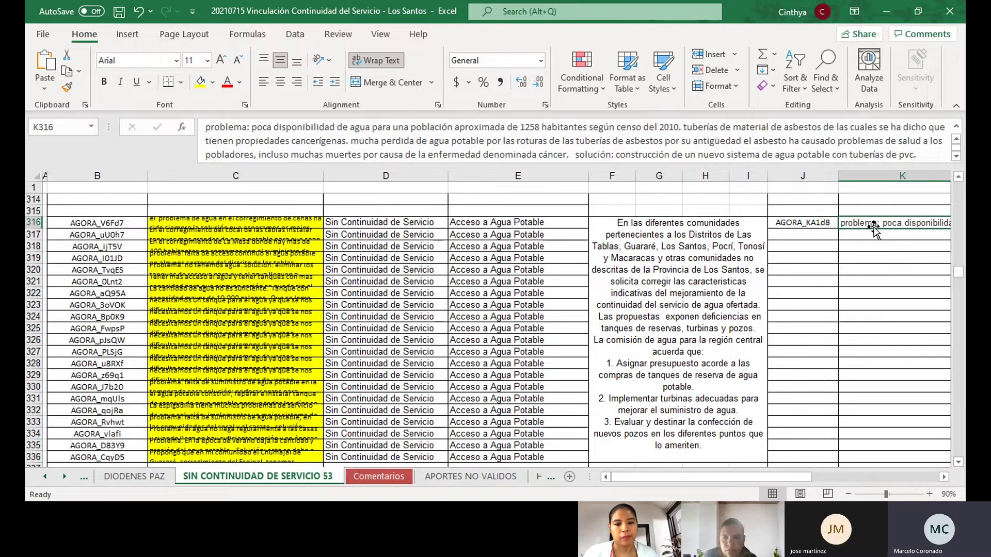
scroll(957, 155, "down", 4)
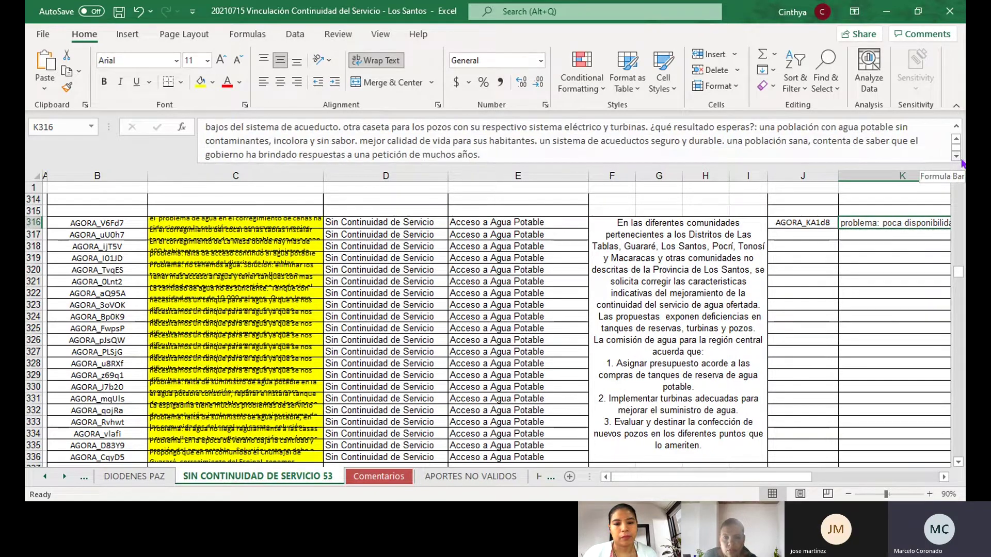
scroll(962, 164, "up", 5)
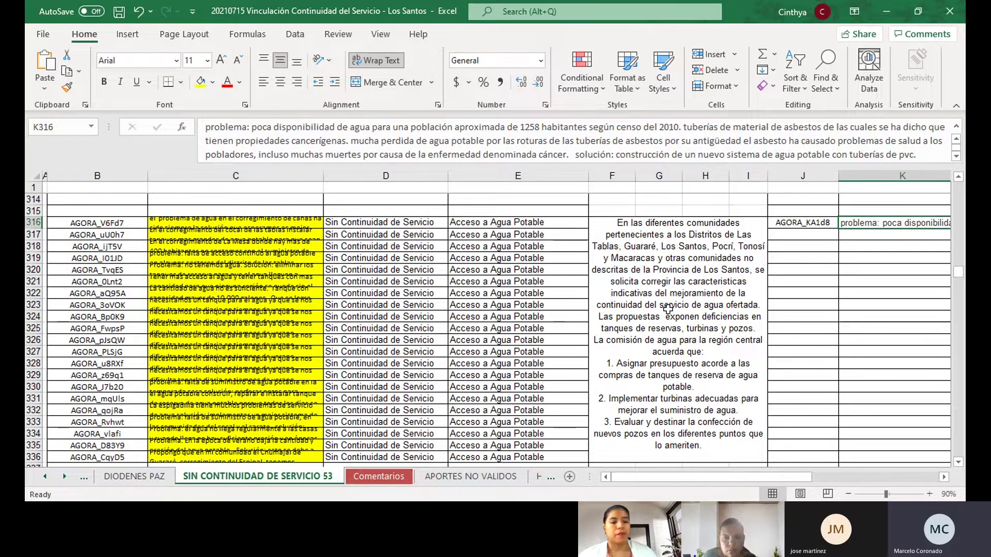
left_click(238, 457)
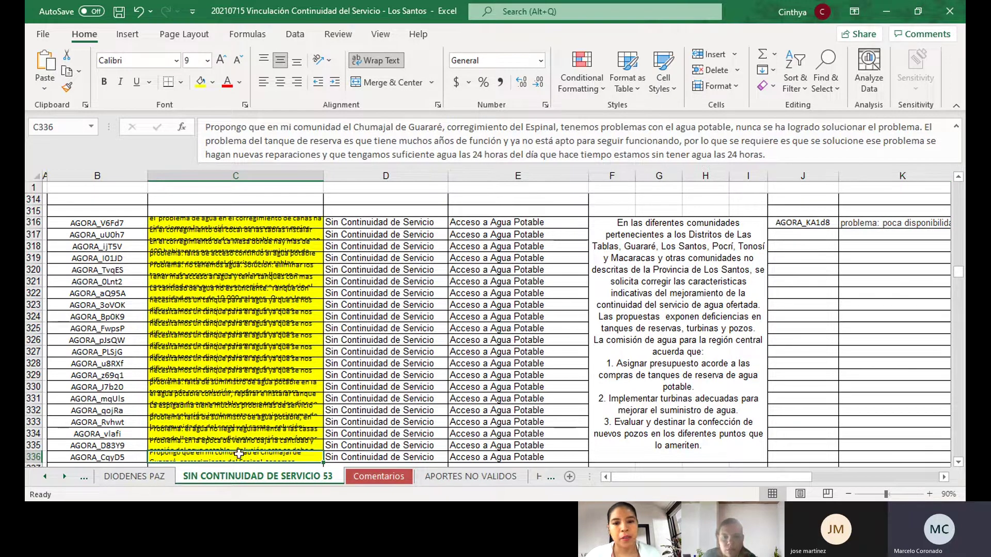
Step: Revisit the yellow group's agreement in F316 and highlight its introductory text through the sentence on reserve tanks, turbines and wells
left_click(644, 247)
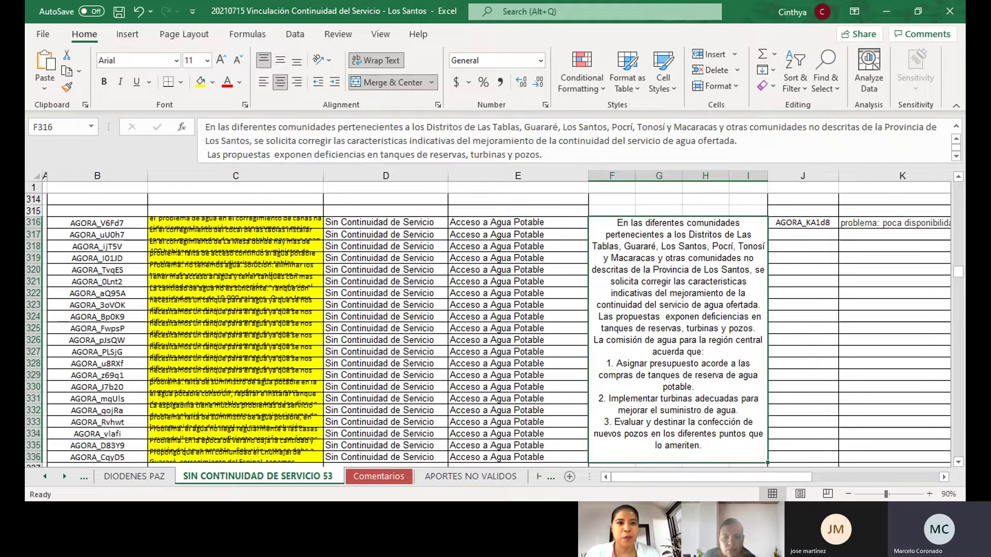
left_click(287, 230)
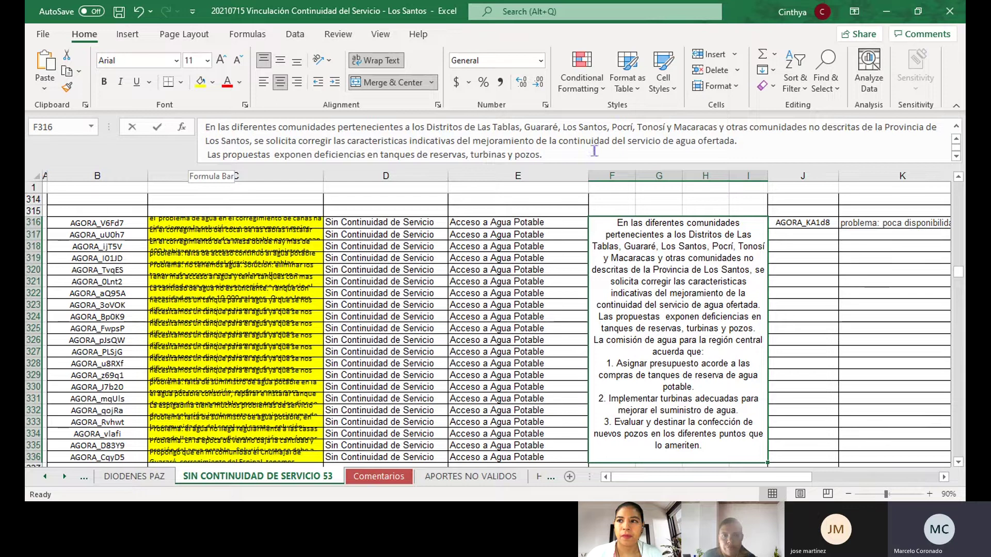
left_click_drag(613, 150, 205, 126)
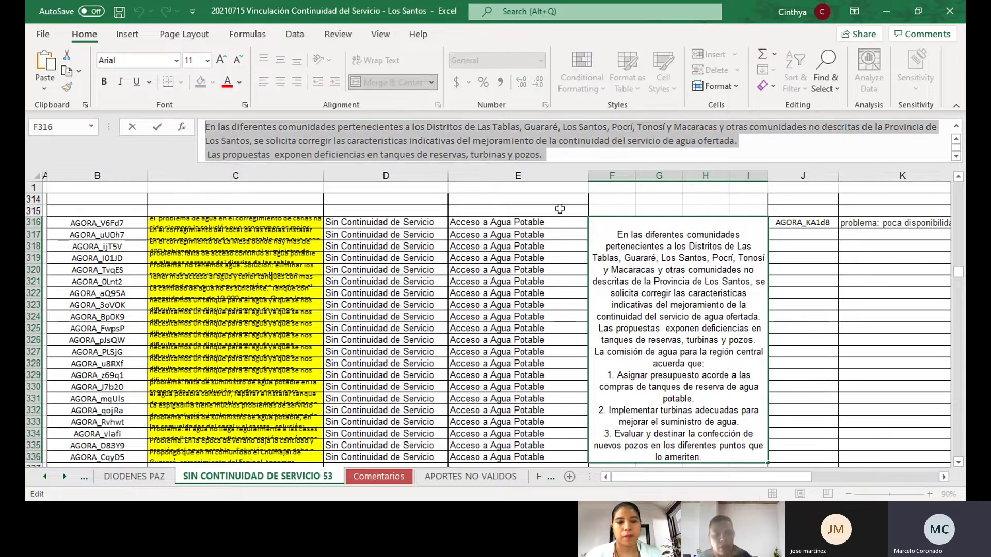
scroll(251, 140, "down", 1)
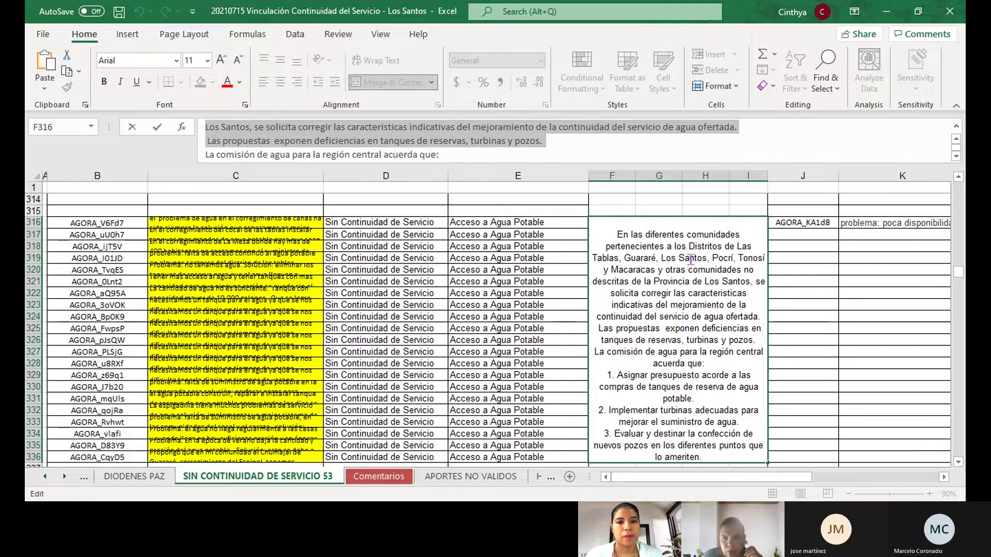
scroll(251, 140, "up", 1)
Step: Highlight the complete agreement text in F316, from "En las diferentes comunidades" through point 3, and go over its three numbered points
left_click(210, 128)
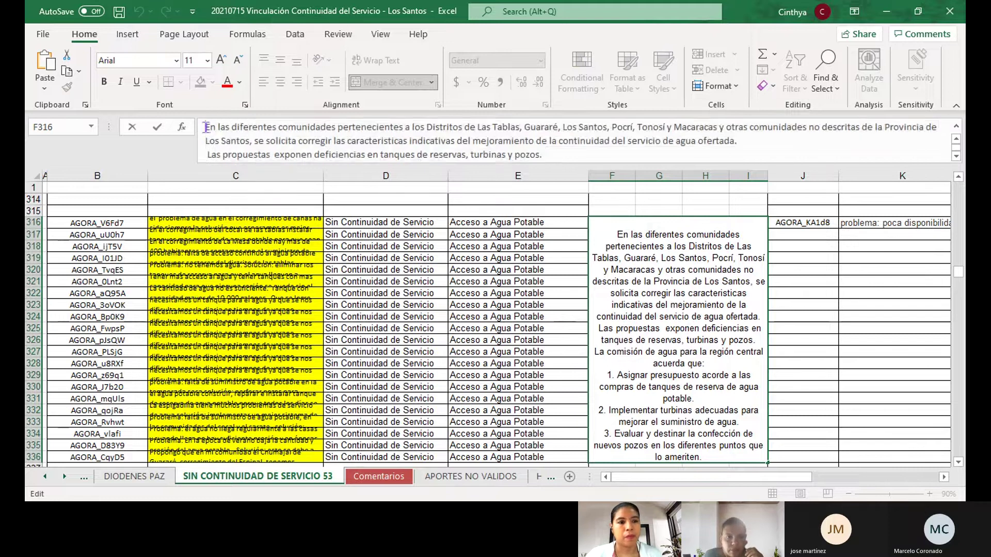
left_click_drag(207, 127, 690, 170)
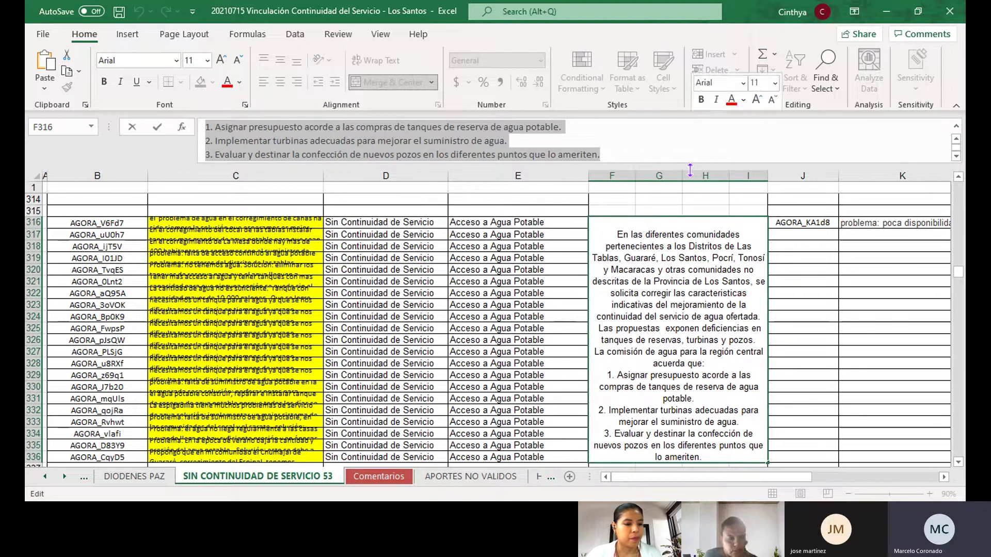
left_click(690, 170)
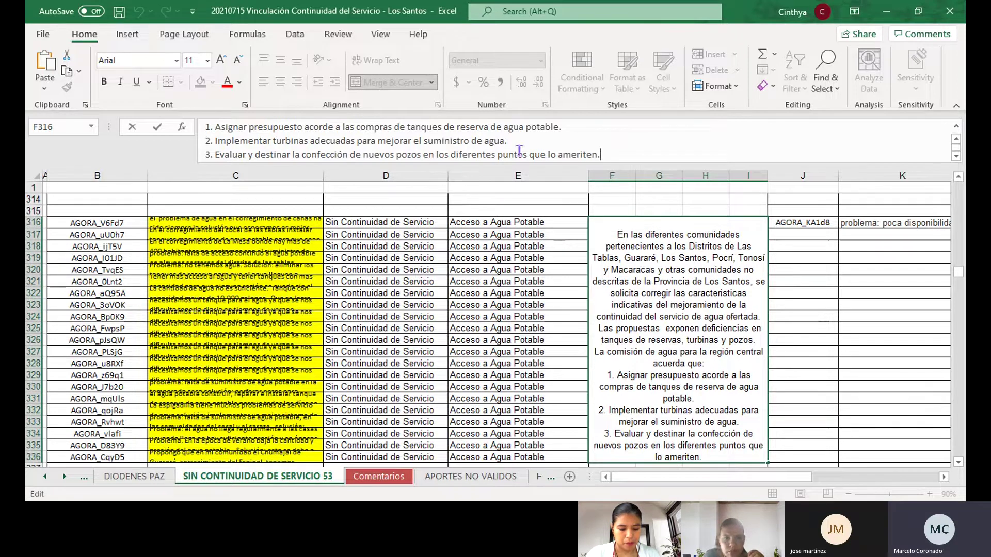
scroll(349, 134, "up", 1)
scroll(348, 133, "up", 3)
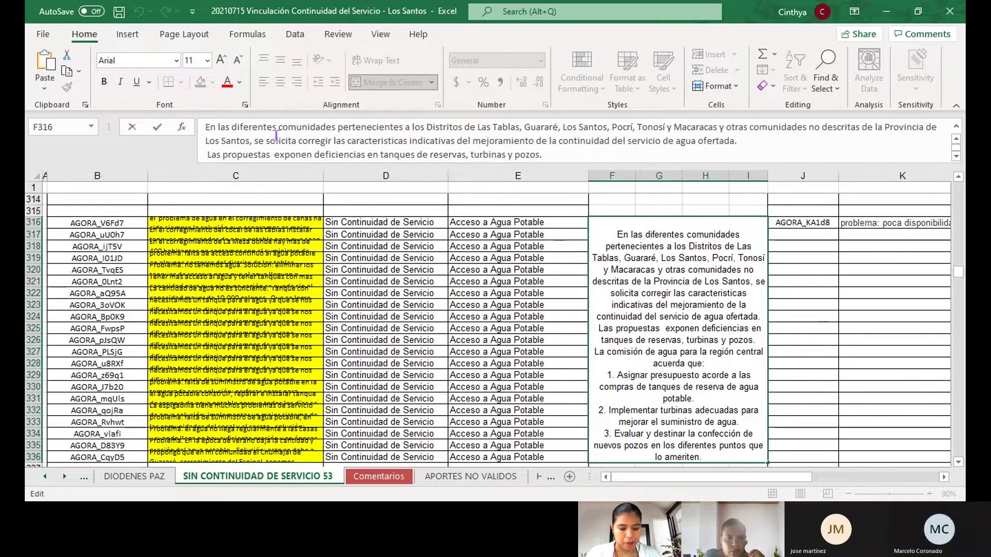
left_click_drag(209, 126, 688, 160)
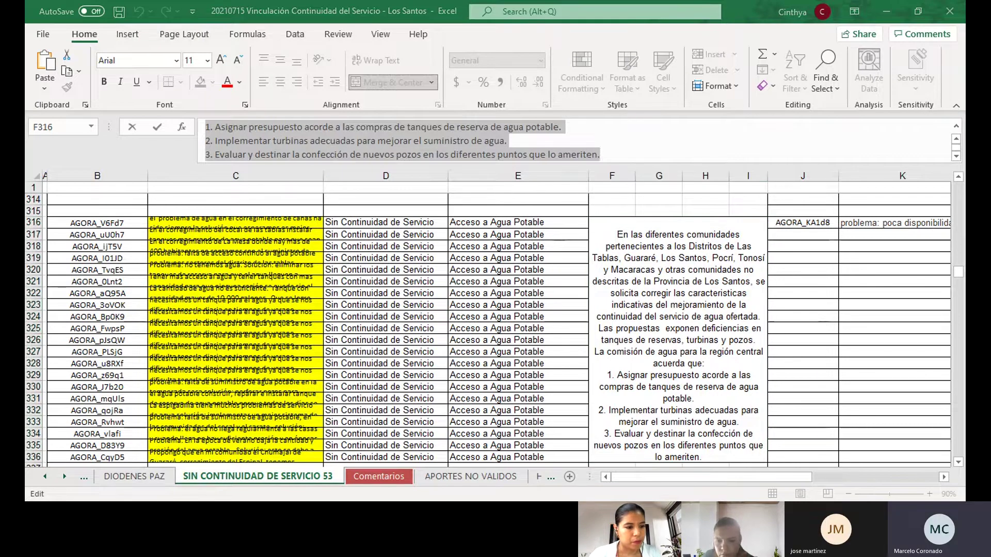
left_click(409, 149)
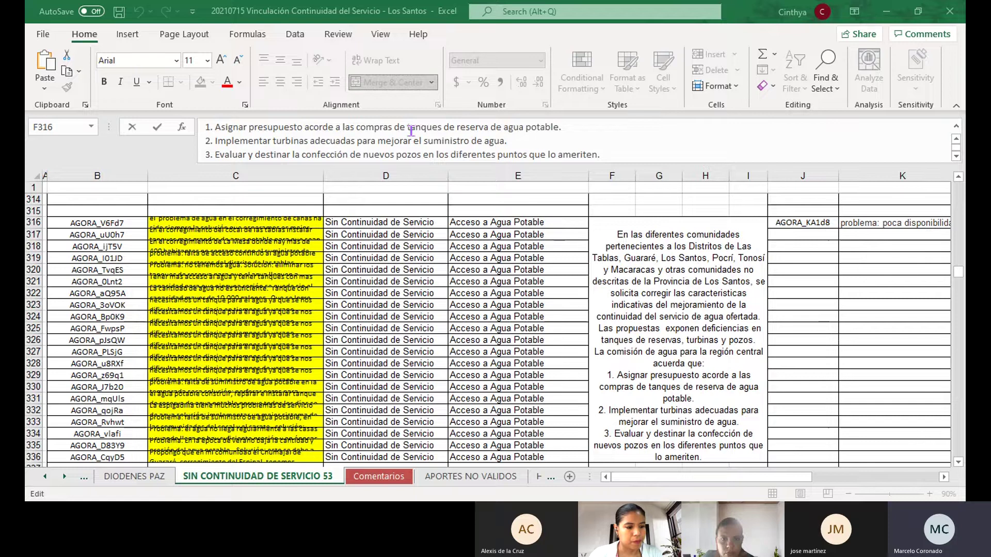